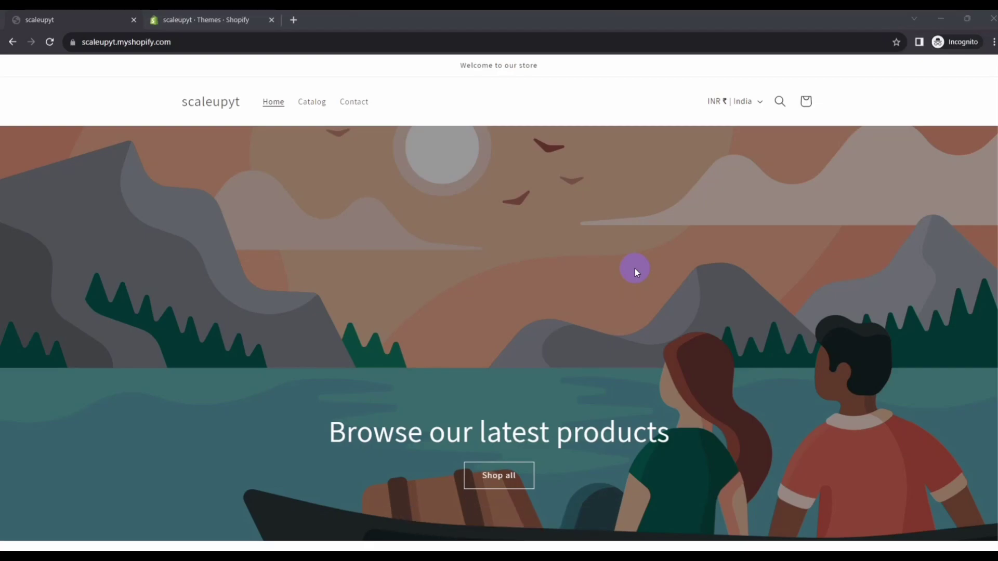
Scroll to Featured products on the home page and open the Selling Plans Ski Wax product page
scroll(591, 256, "down", 4)
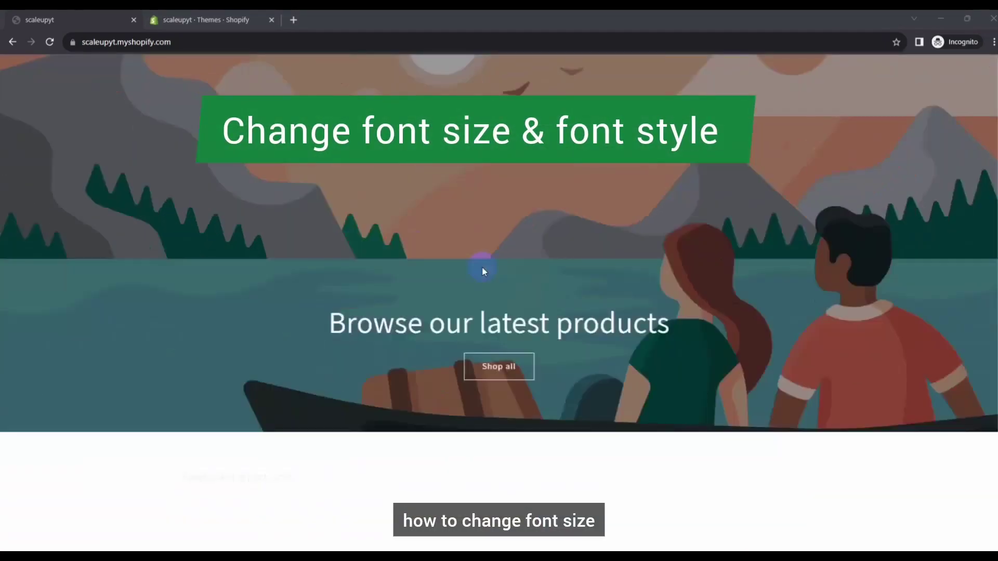
scroll(415, 308, "down", 3)
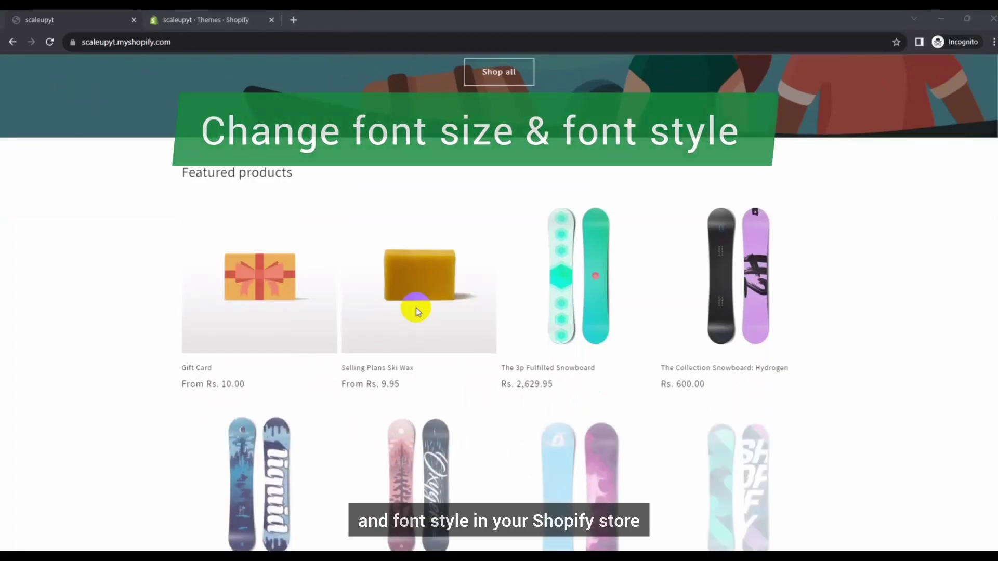
left_click(437, 296)
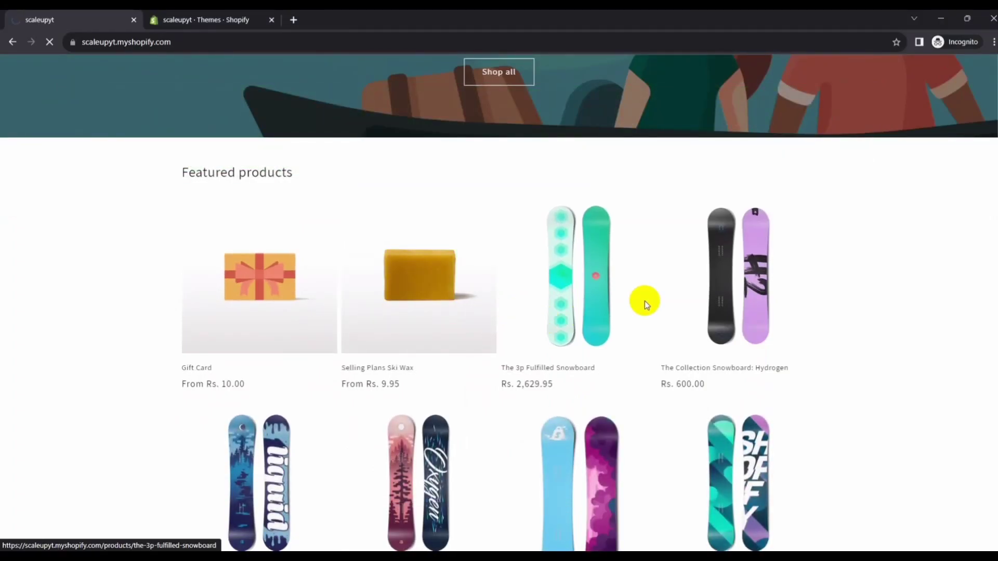
scroll(720, 338, "down", 3)
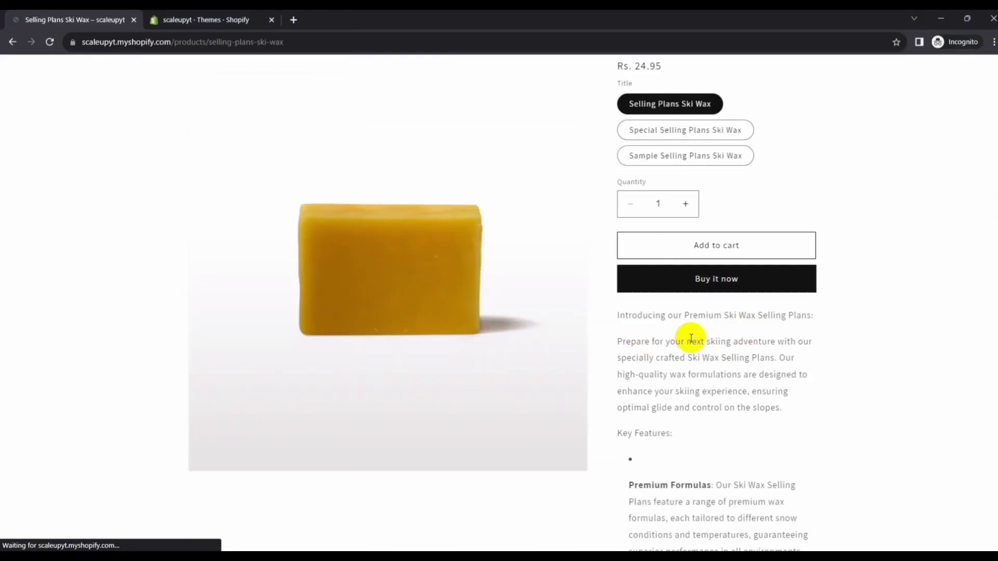
scroll(704, 343, "up", 3)
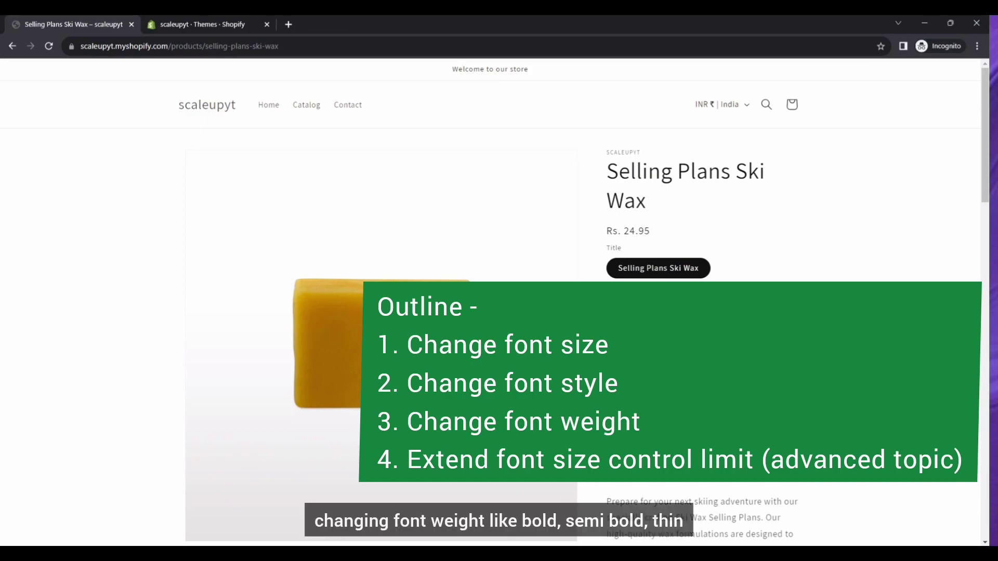
scroll(494, 302, "down", 2)
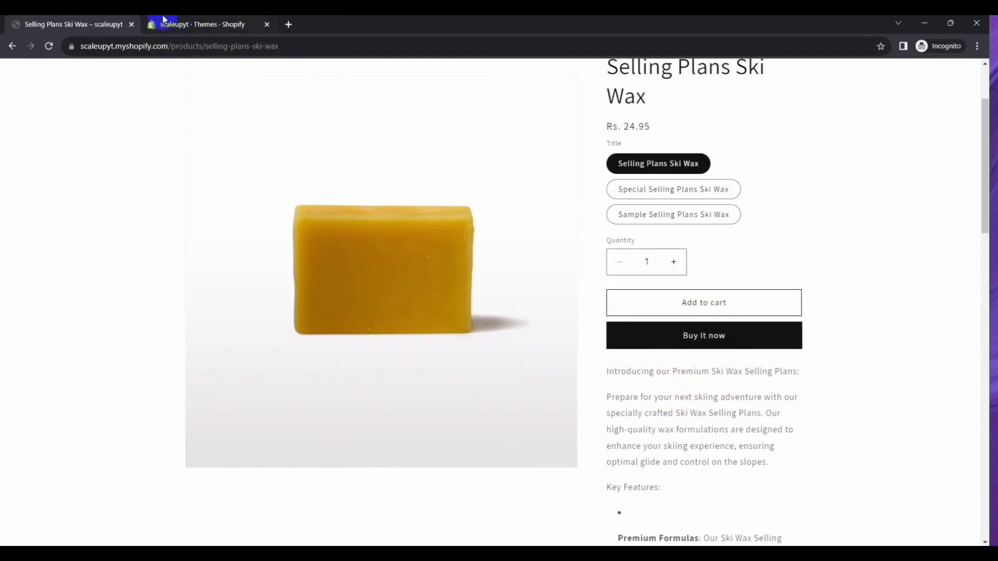
Open the current Dawn theme in the editor and show its Theme settings list
left_click(218, 19)
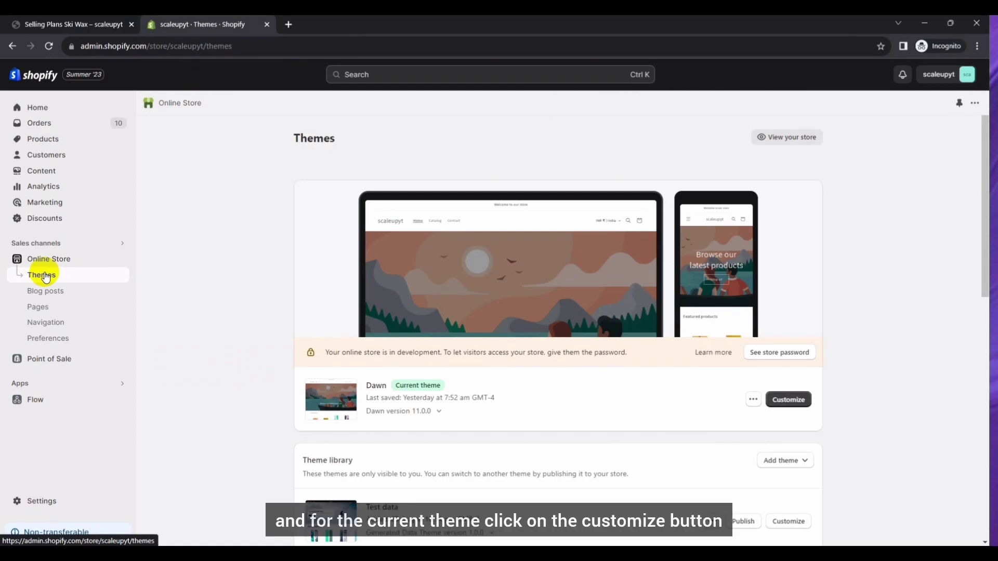
left_click(787, 405)
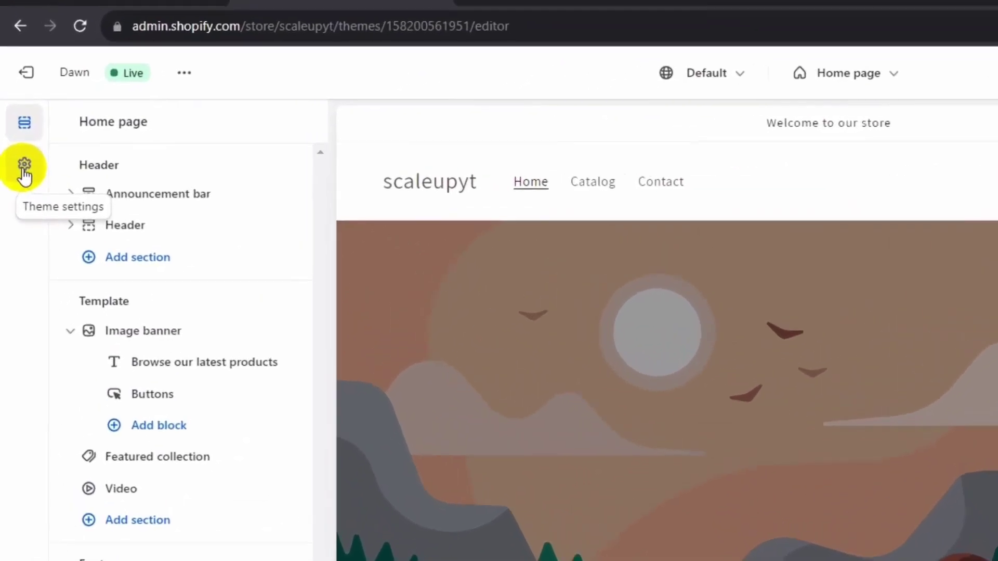
left_click(15, 150)
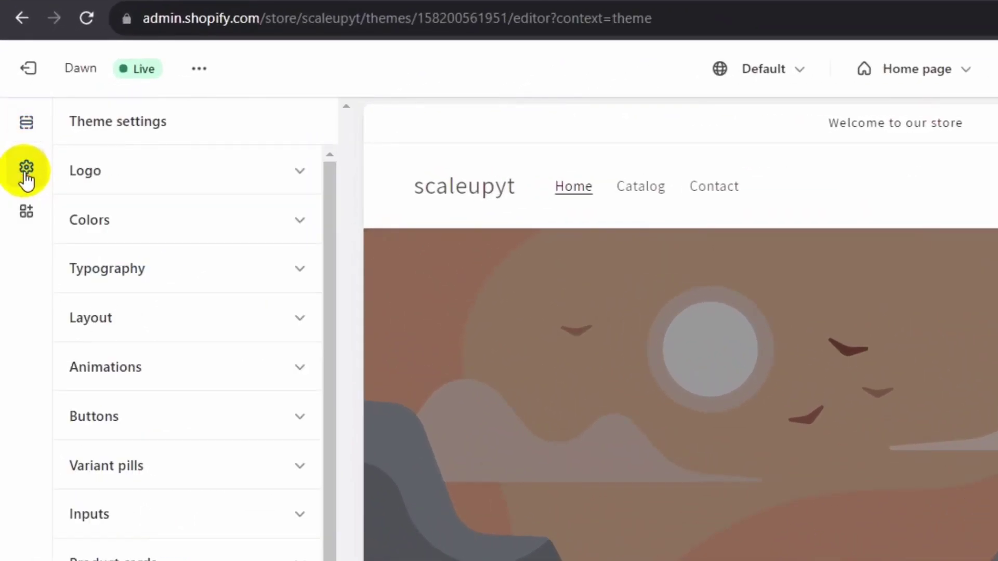
Expand Typography to reveal the Headings and Body font size scales, both at 100%
left_click(134, 286)
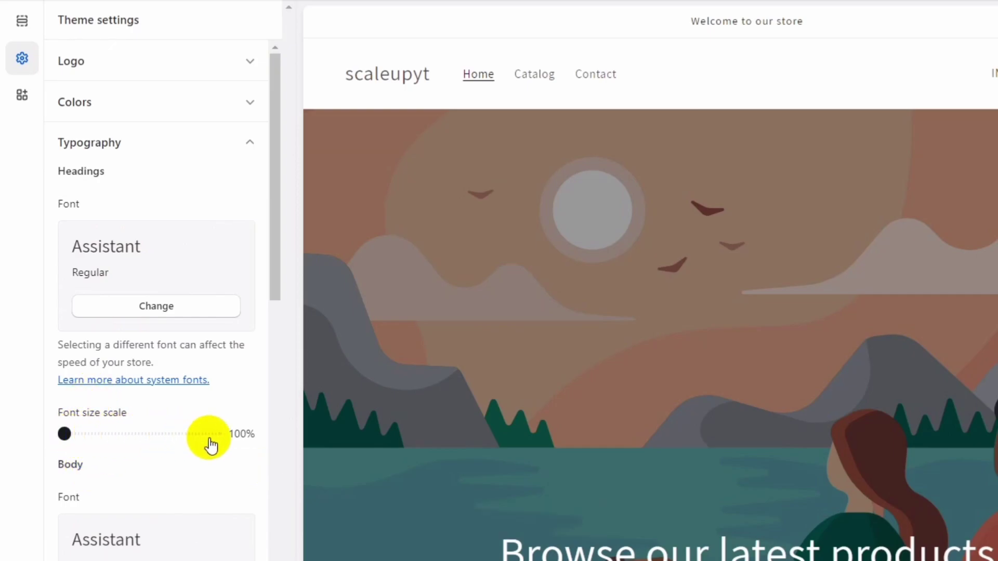
scroll(210, 445, "down", 5)
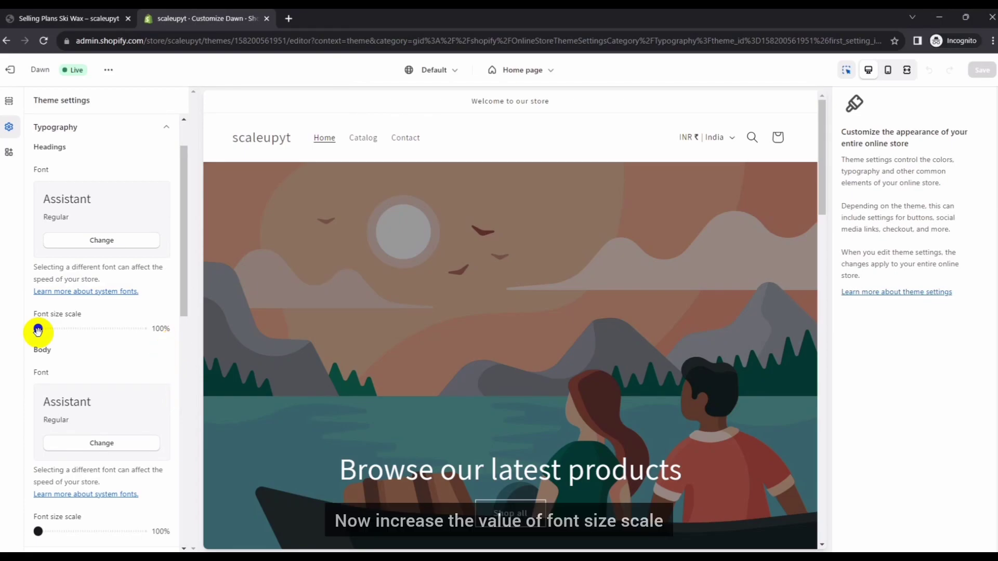
Raise the Headings font size scale to 150% and select the Featured collection in the preview
left_click_drag(38, 329, 142, 329)
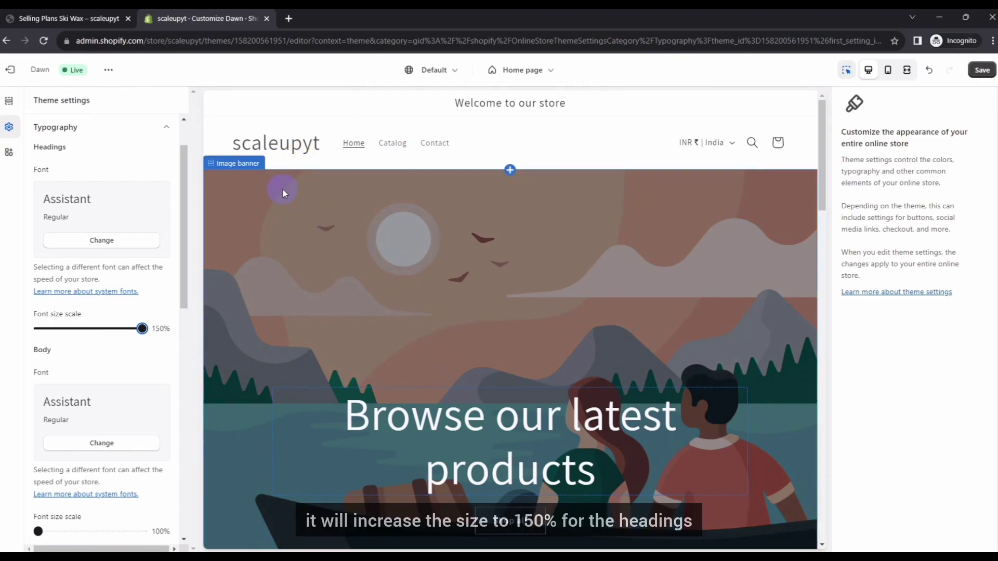
scroll(409, 344, "down", 8)
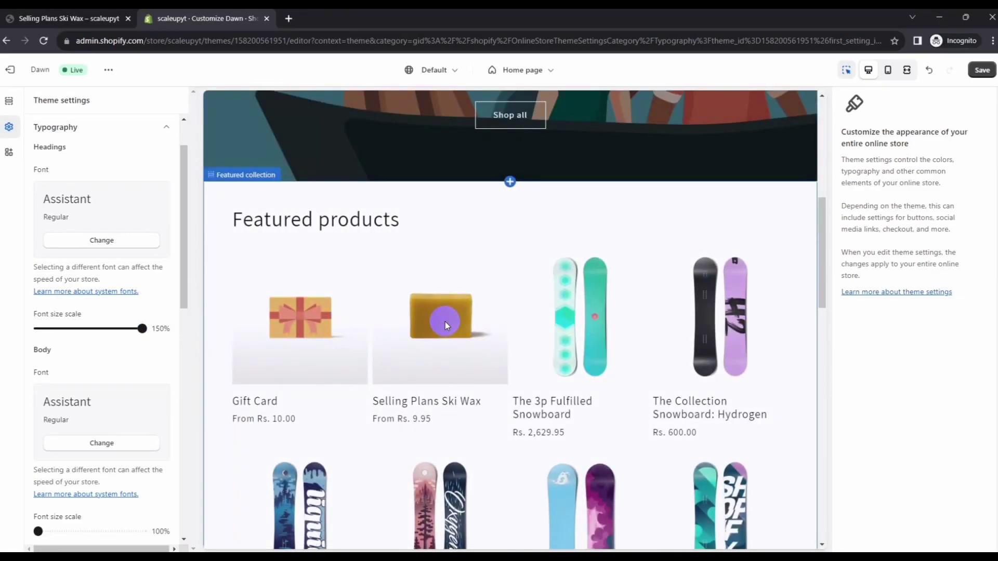
left_click(445, 322)
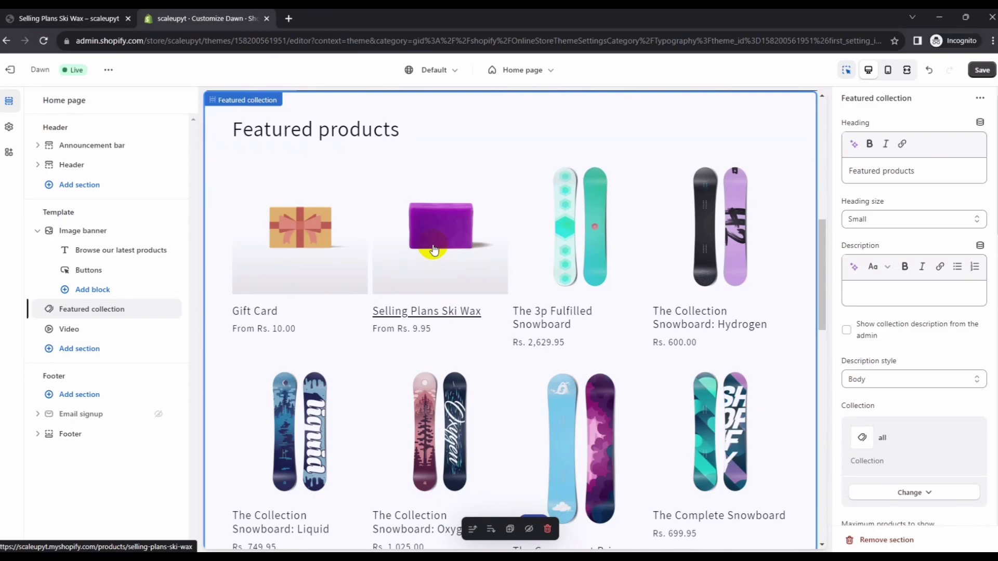
Preview Selling Plans Ski Wax and scroll its description, comparing the enlarged title with unchanged body text
left_click(434, 250)
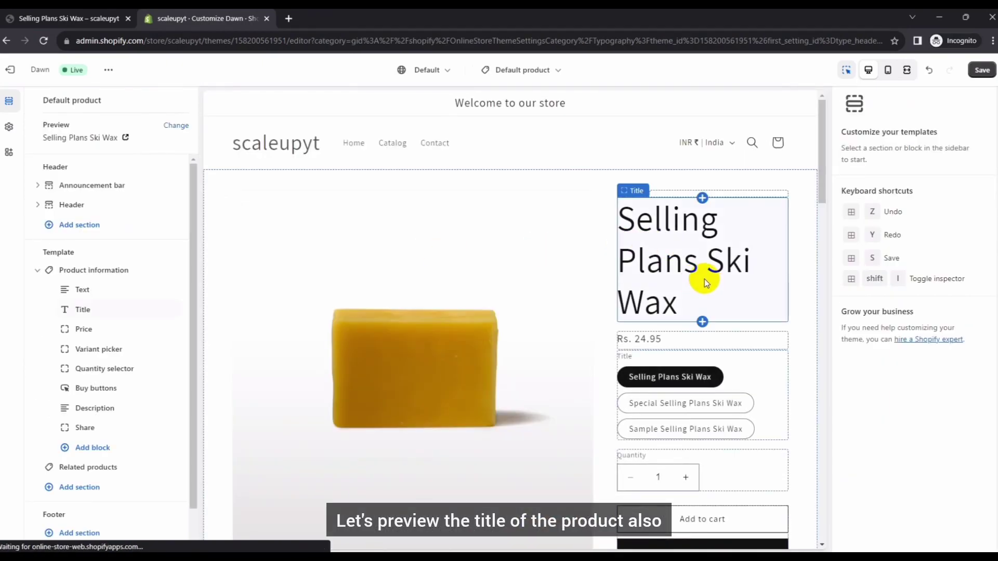
scroll(699, 286, "down", 3)
scroll(658, 382, "up", 3)
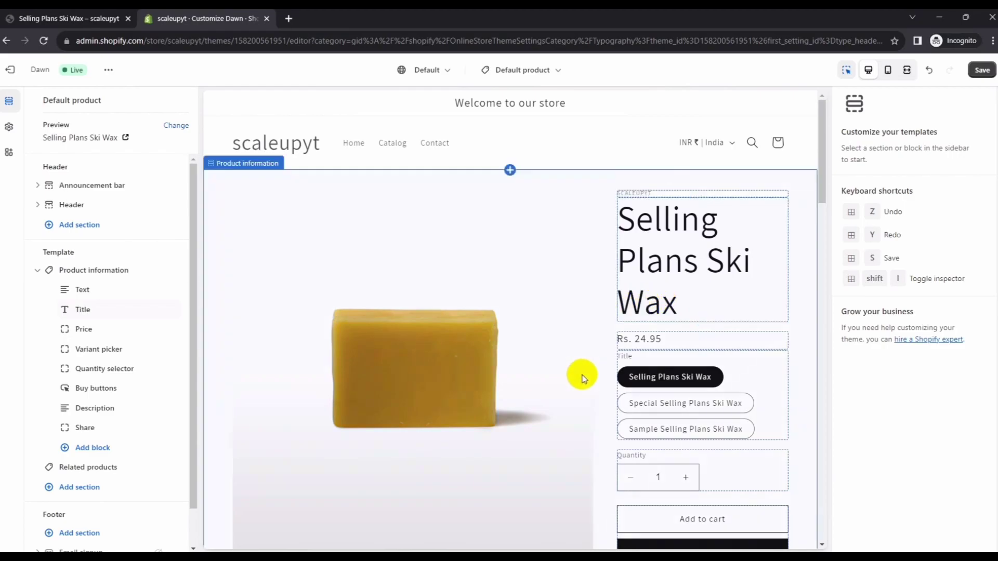
scroll(676, 380, "down", 2)
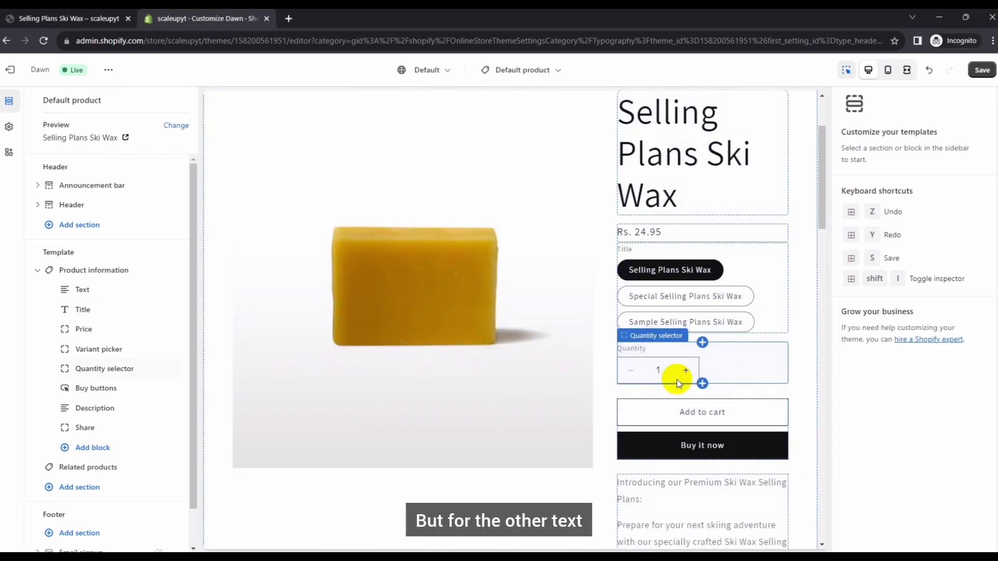
scroll(677, 383, "down", 3)
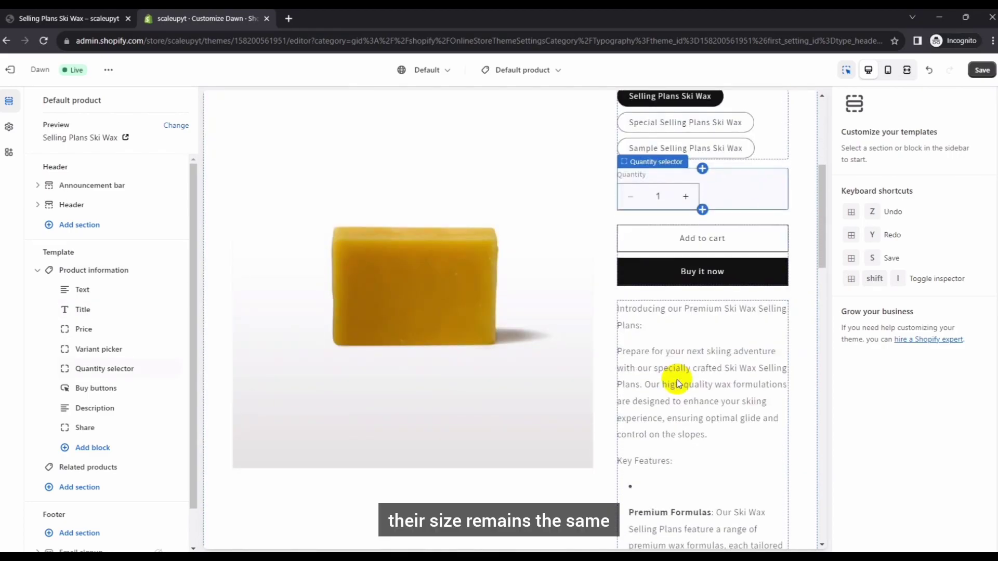
scroll(677, 379, "down", 3)
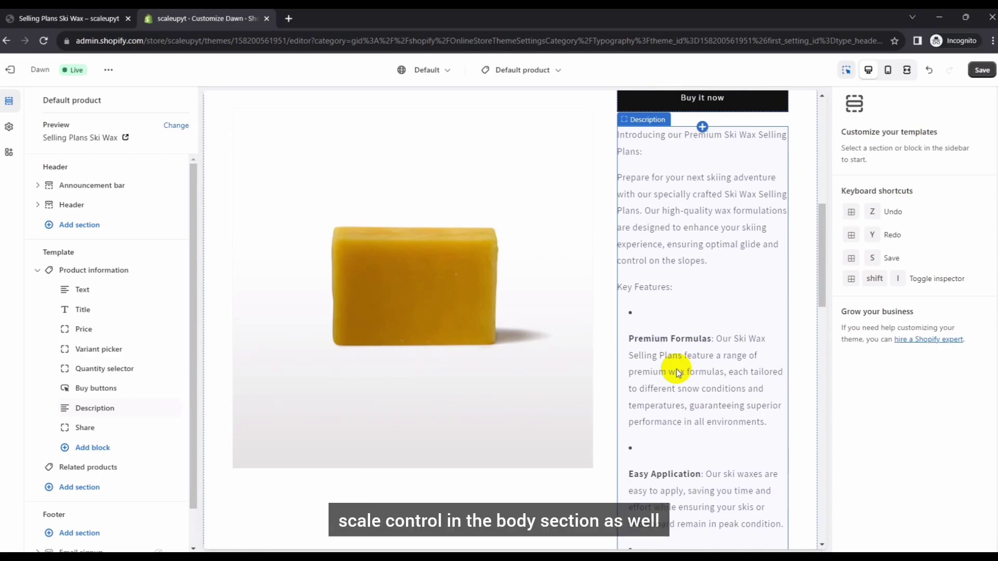
Return to Theme settings and raise the Body font size scale to 130%
left_click(7, 133)
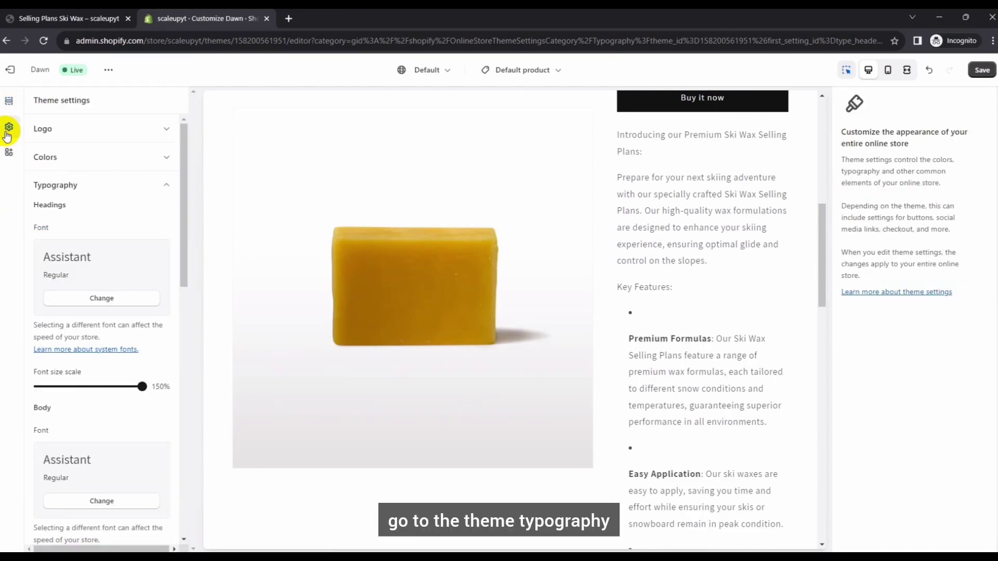
scroll(68, 219, "down", 3)
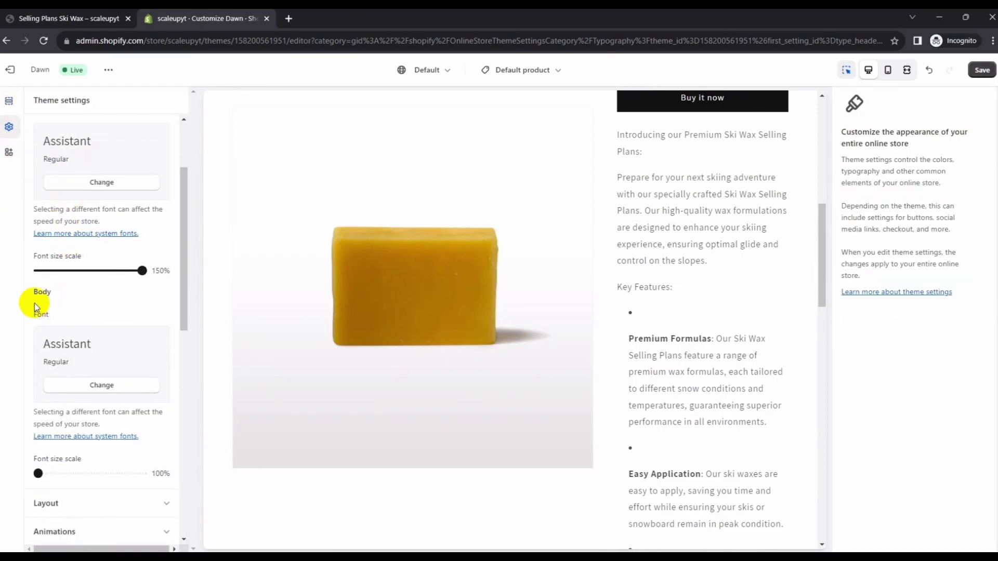
scroll(89, 405, "down", 2)
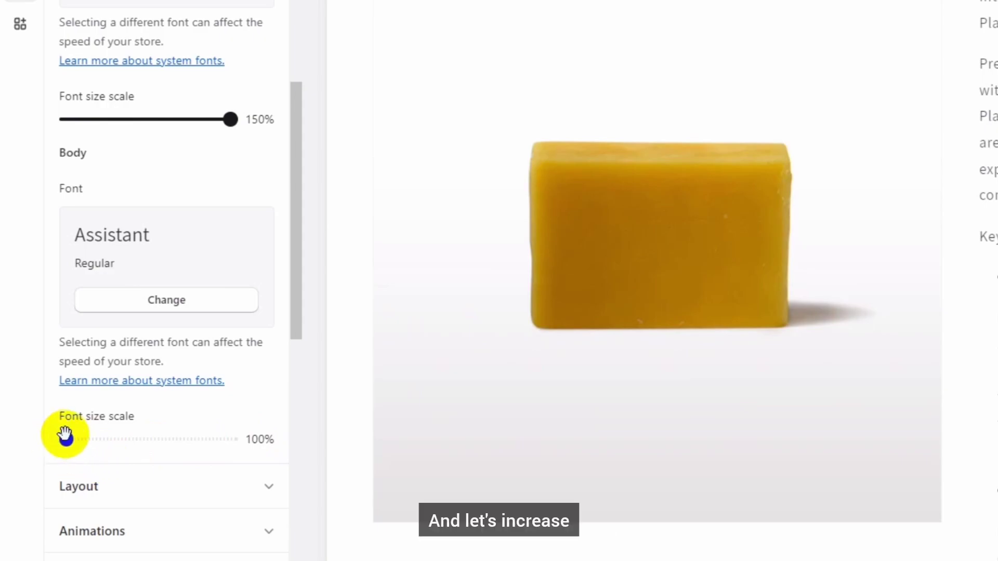
left_click_drag(68, 439, 231, 458)
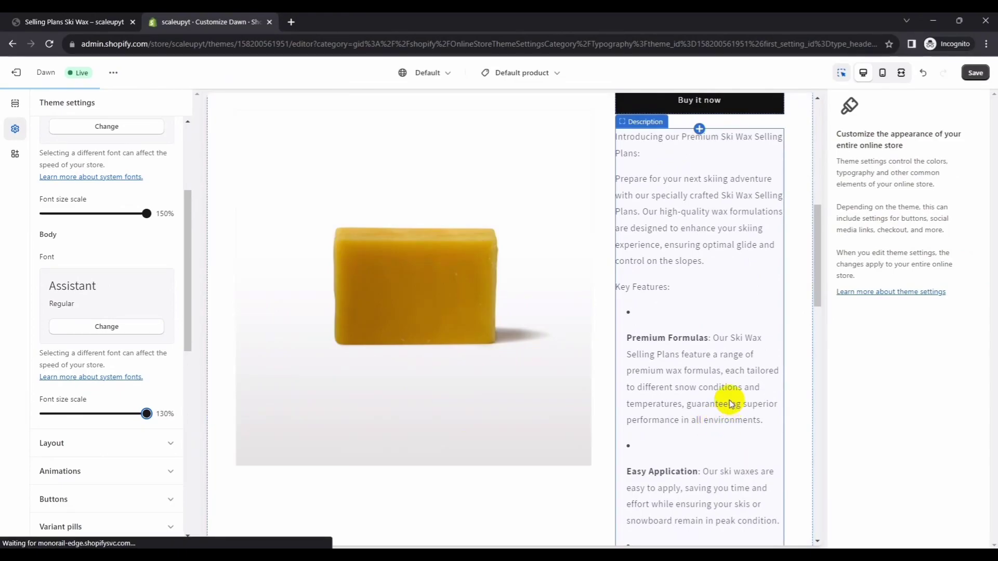
Scroll through the product preview to check the larger price, variant options, buttons and description
scroll(731, 404, "down", 5)
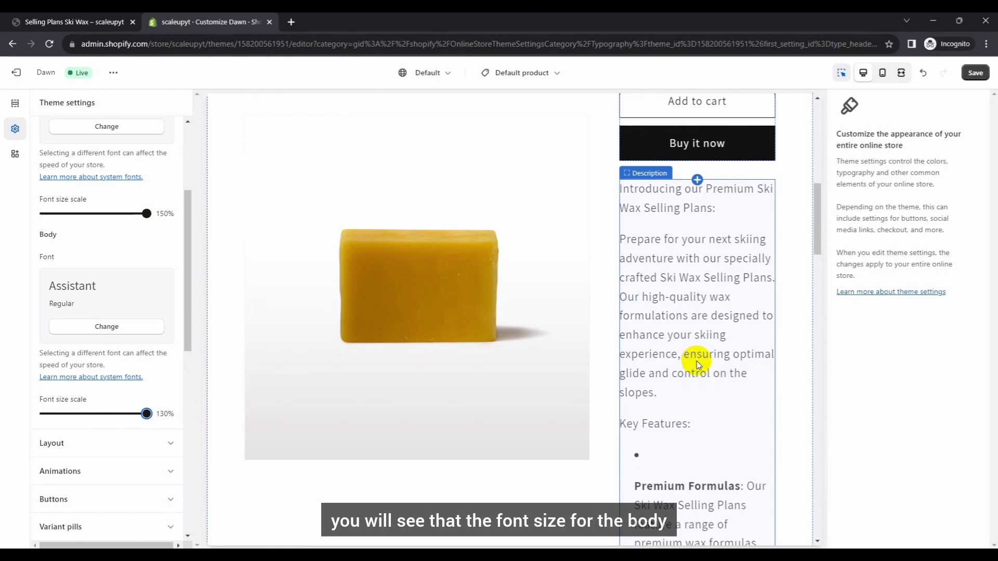
scroll(698, 366, "down", 3)
scroll(699, 366, "up", 4)
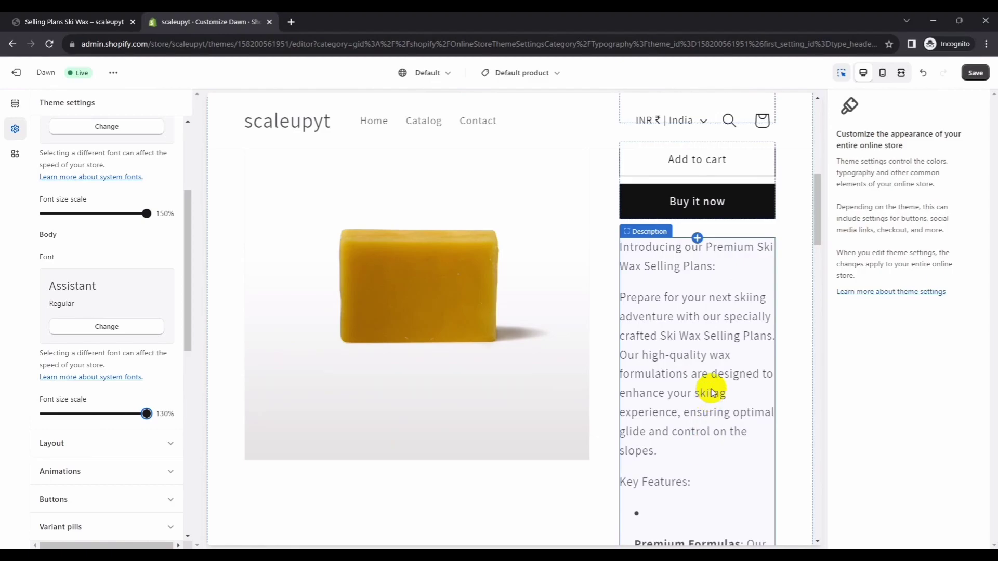
scroll(702, 366, "up", 3)
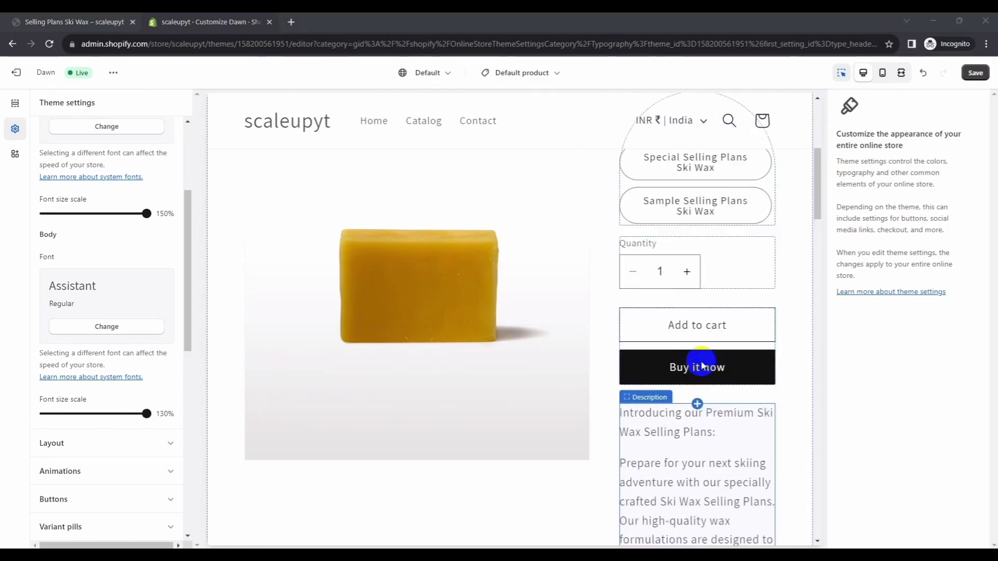
scroll(702, 365, "up", 2)
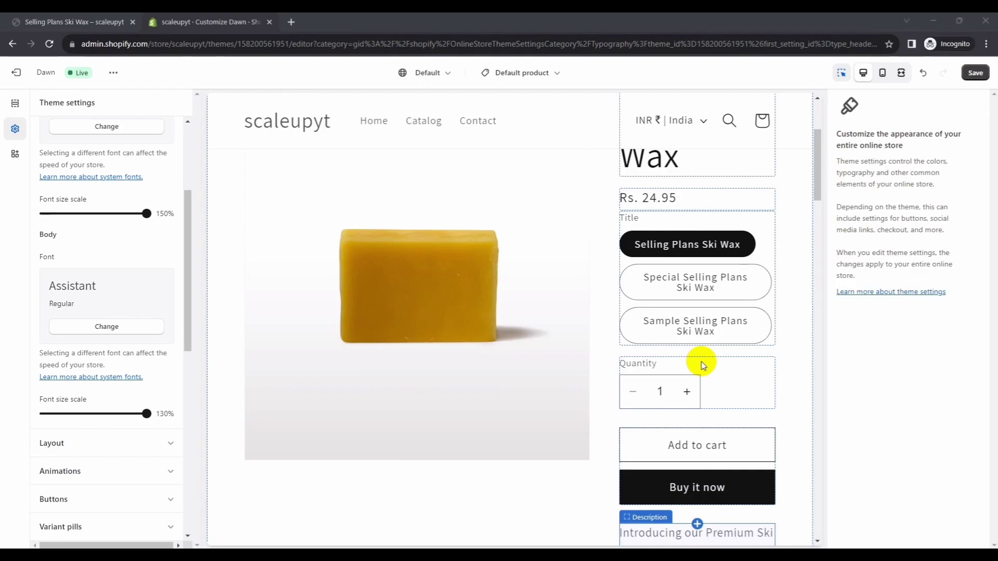
scroll(702, 366, "up", 3)
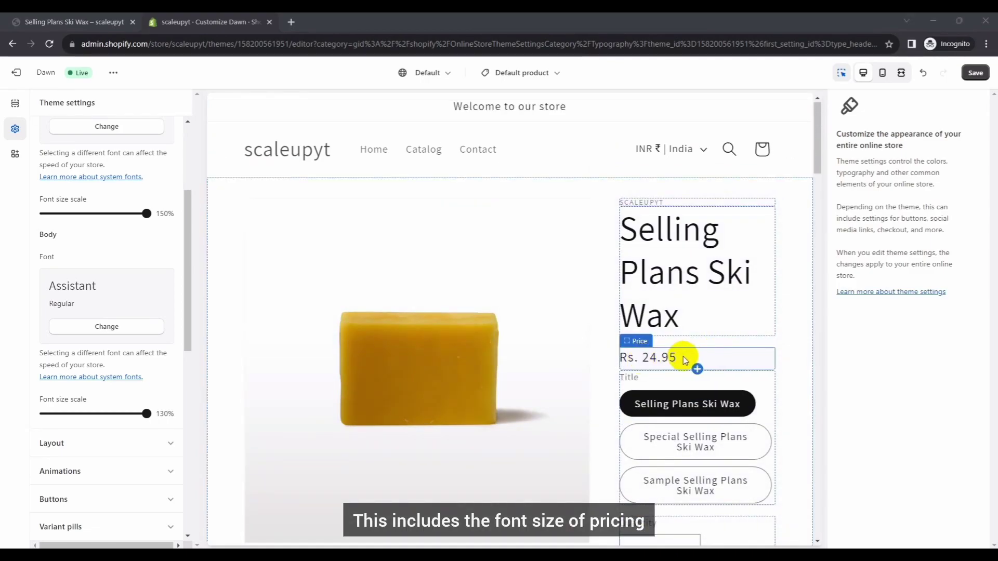
scroll(710, 359, "down", 1)
scroll(686, 385, "down", 3)
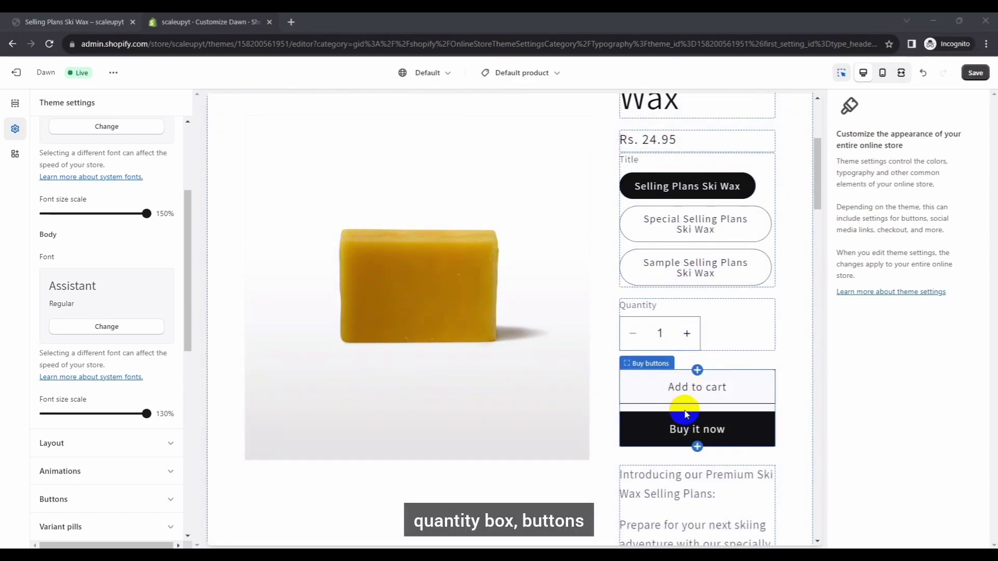
scroll(686, 413, "down", 3)
scroll(683, 374, "down", 3)
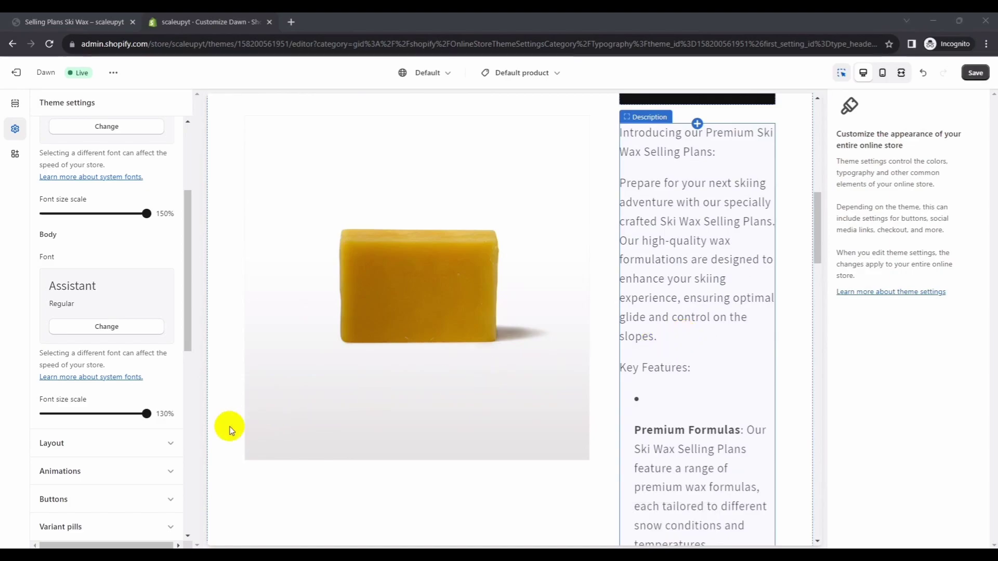
Set the Body font size scale to 120% and Headings to 130%, then save the theme
left_click_drag(119, 416, 112, 414)
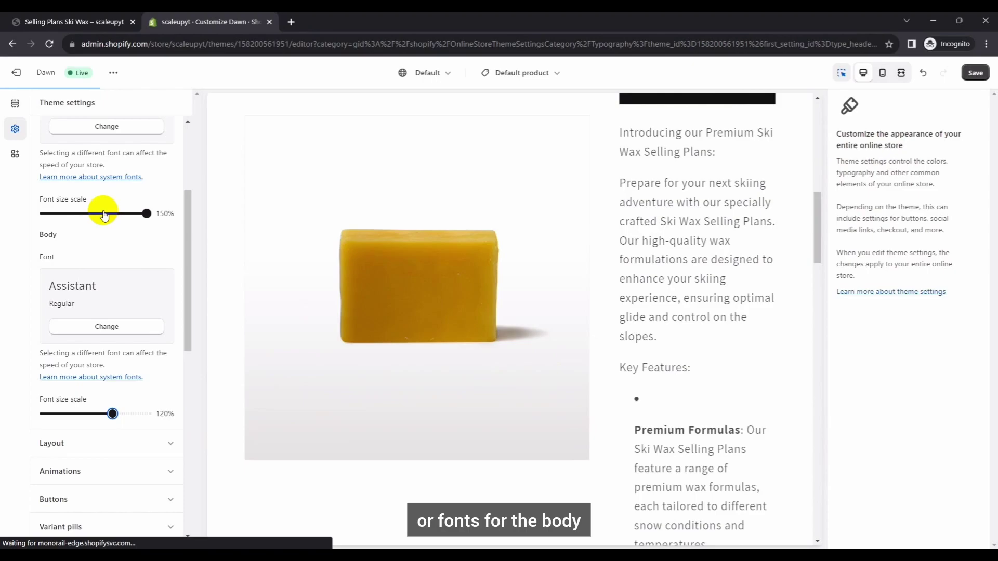
left_click(104, 214)
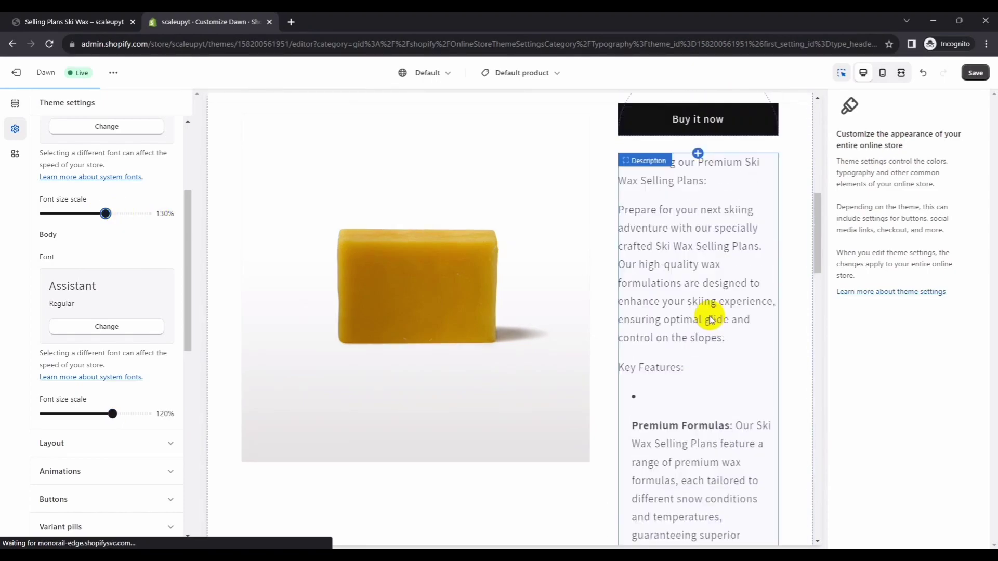
scroll(710, 316, "up", 10)
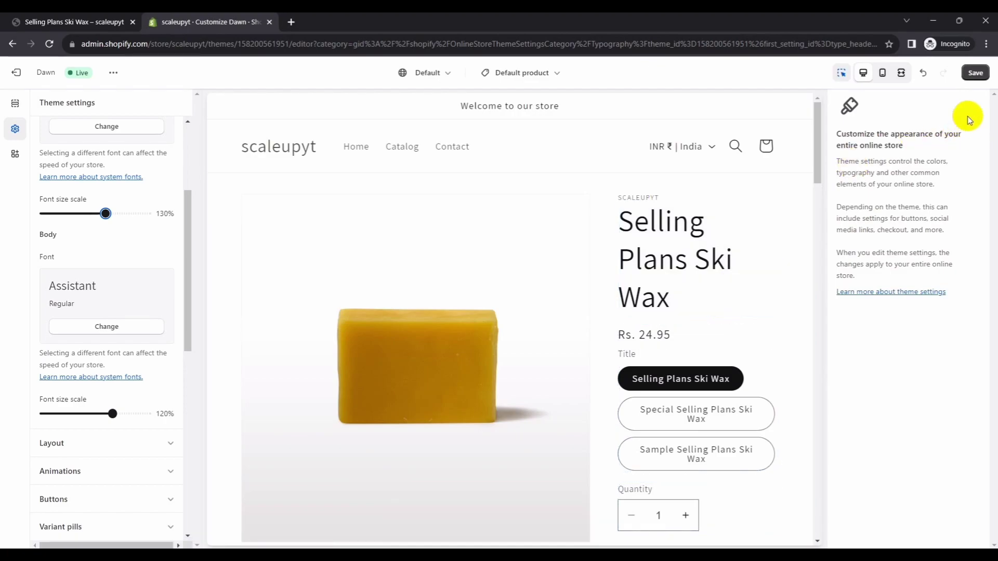
left_click(973, 74)
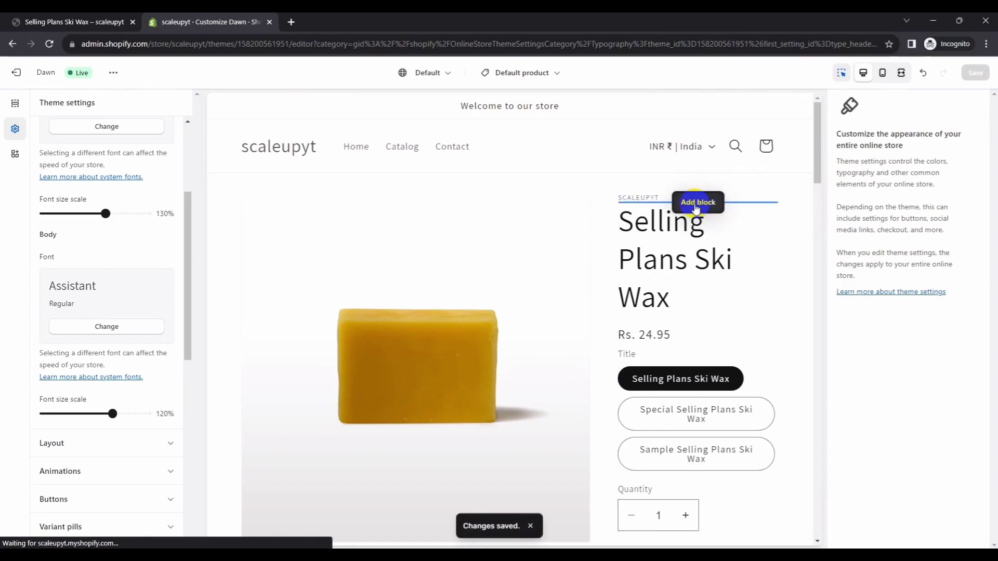
left_click(60, 18)
left_click(50, 44)
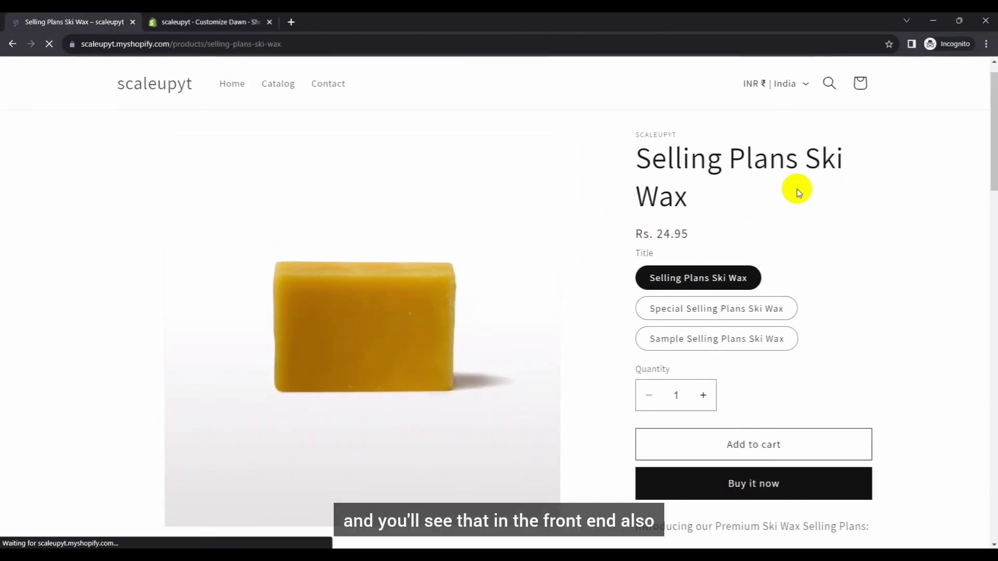
scroll(795, 189, "down", 10)
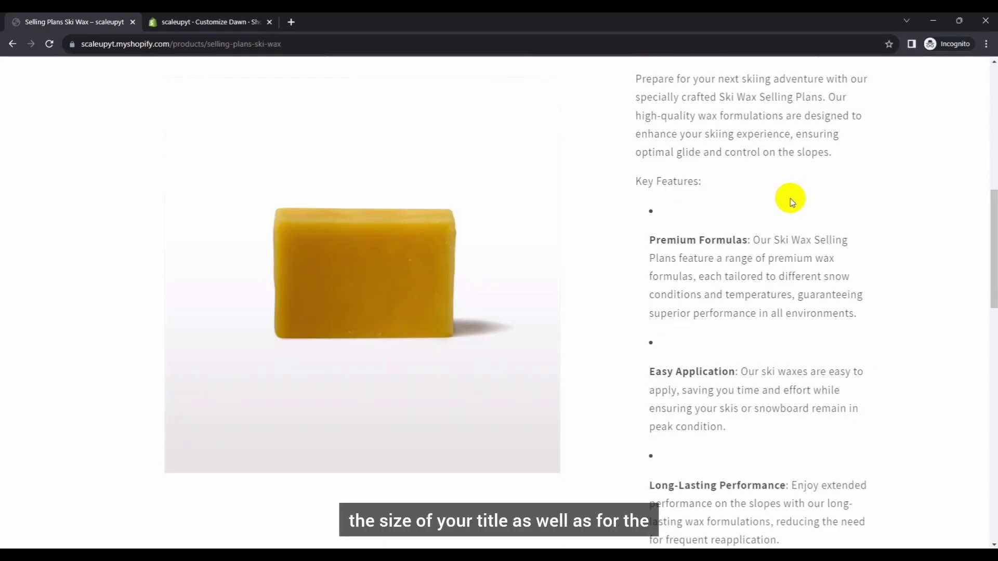
scroll(788, 198, "up", 10)
scroll(693, 203, "down", 11)
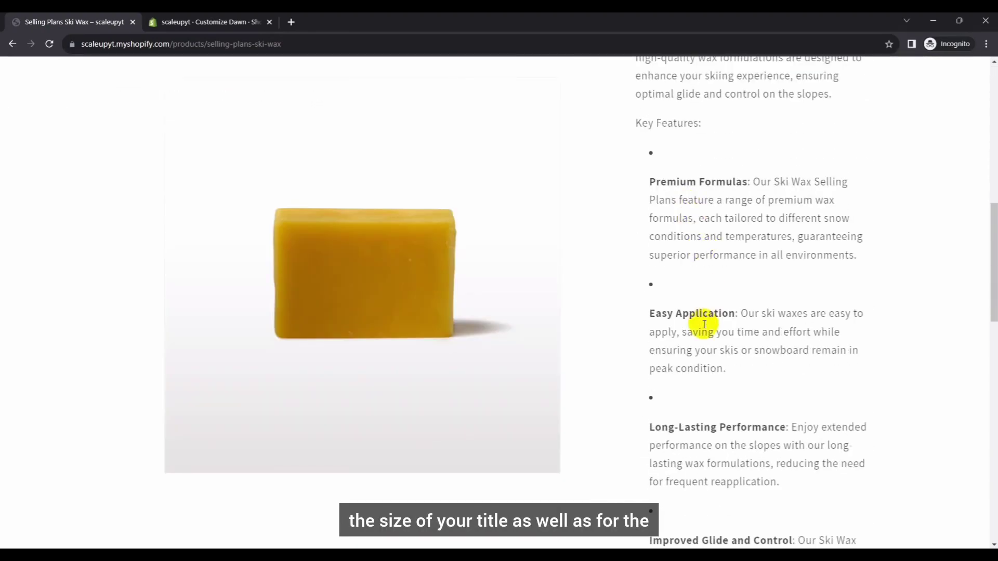
scroll(756, 328, "up", 7)
scroll(572, 281, "up", 5)
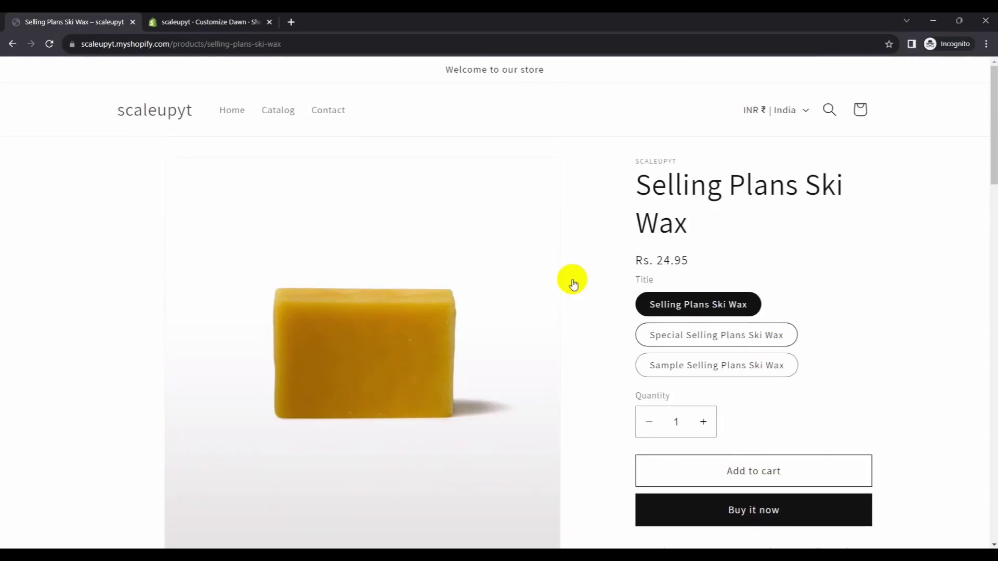
left_click(213, 22)
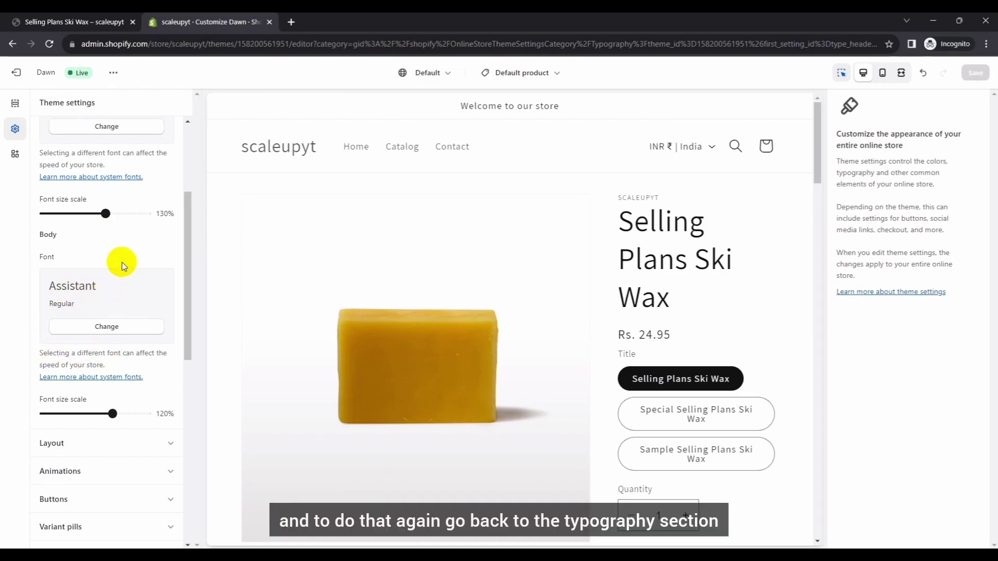
scroll(122, 260, "up", 2)
scroll(125, 196, "up", 3)
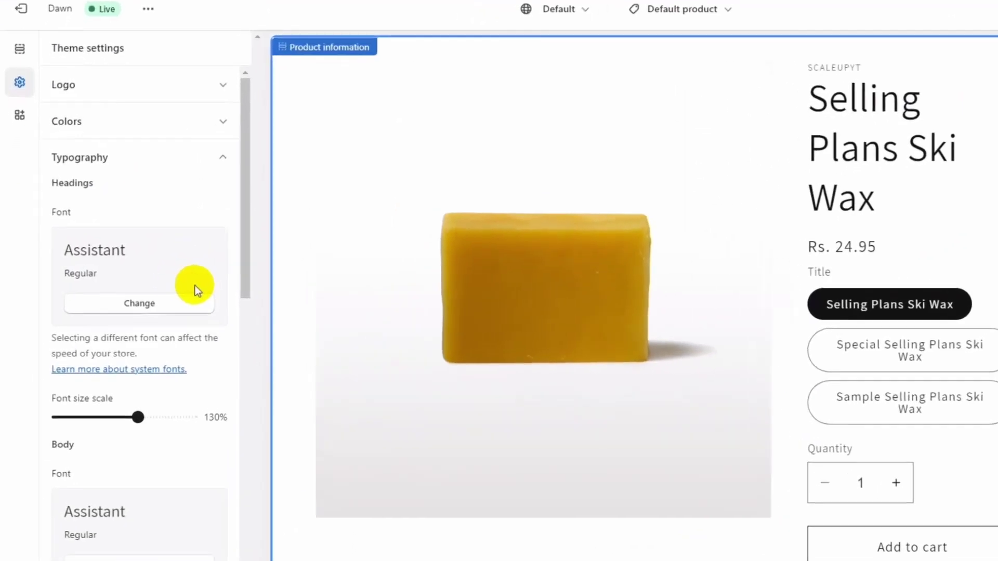
Choose Alegreya as the Headings font and save the theme
left_click(156, 309)
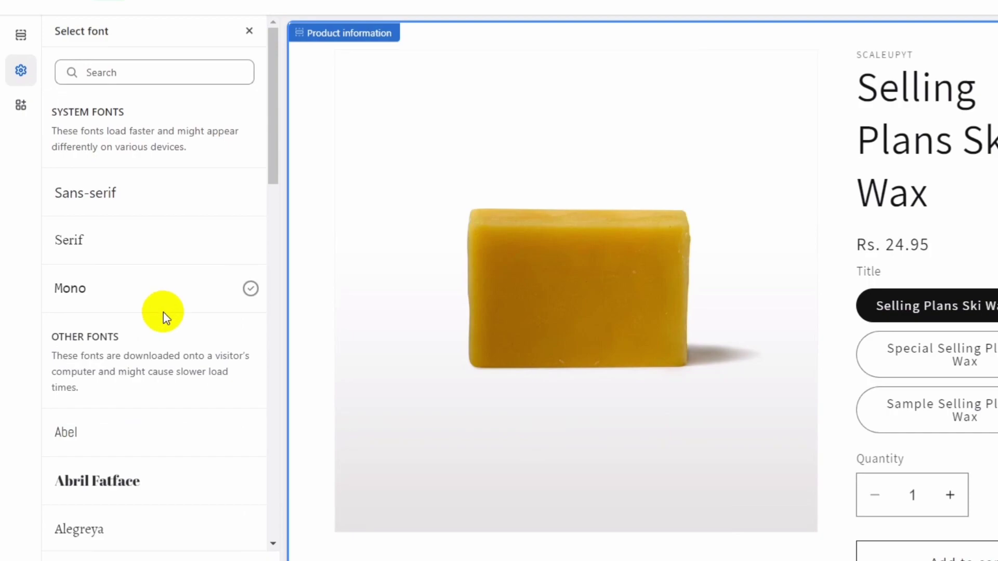
scroll(182, 353, "down", 5)
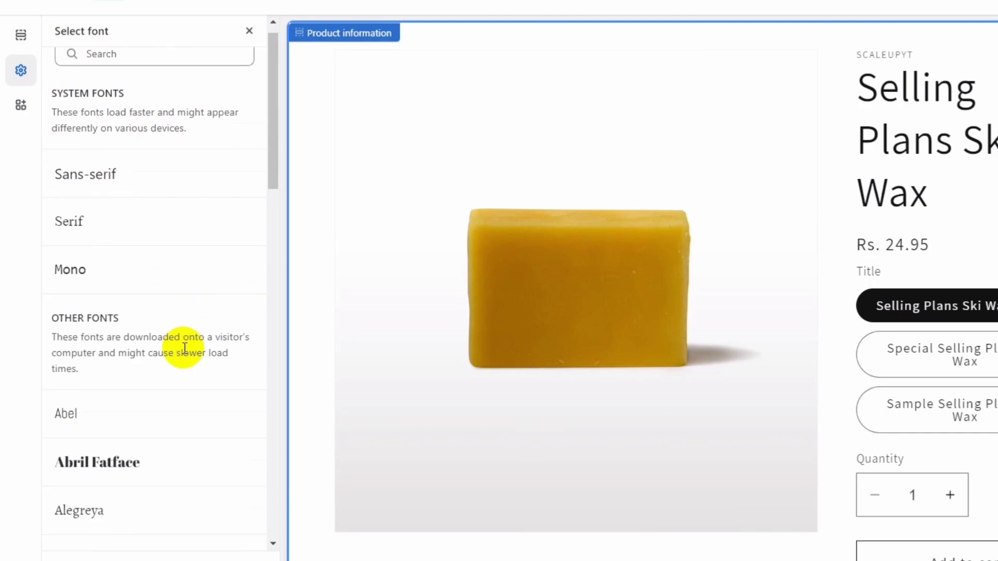
scroll(183, 348, "down", 5)
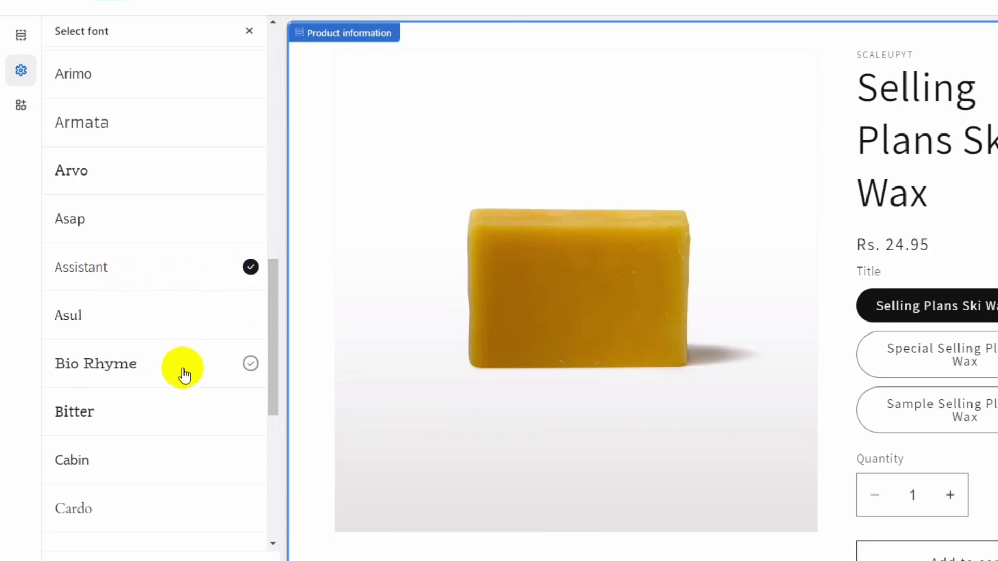
scroll(181, 379, "up", 6)
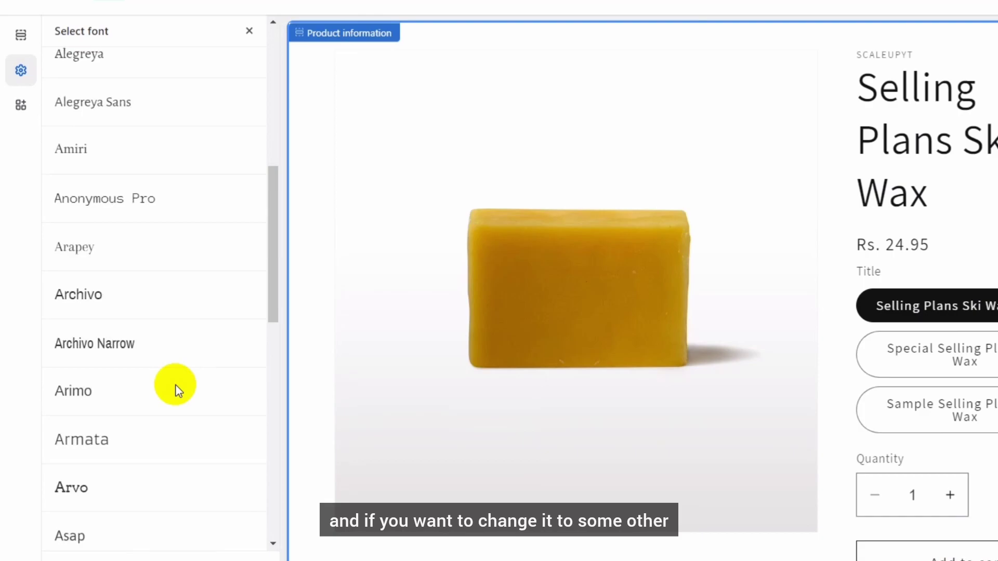
scroll(178, 390, "up", 5)
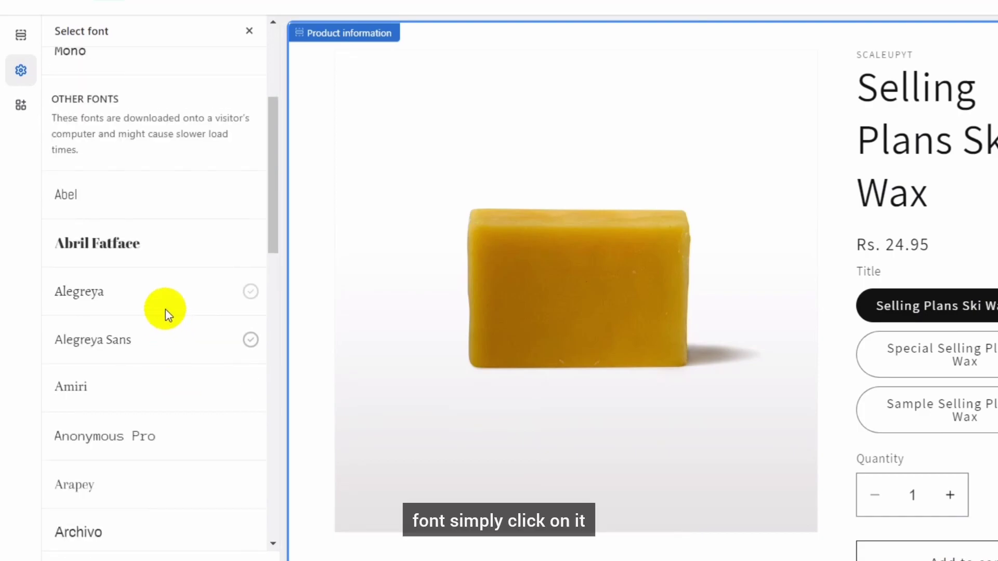
left_click(172, 295)
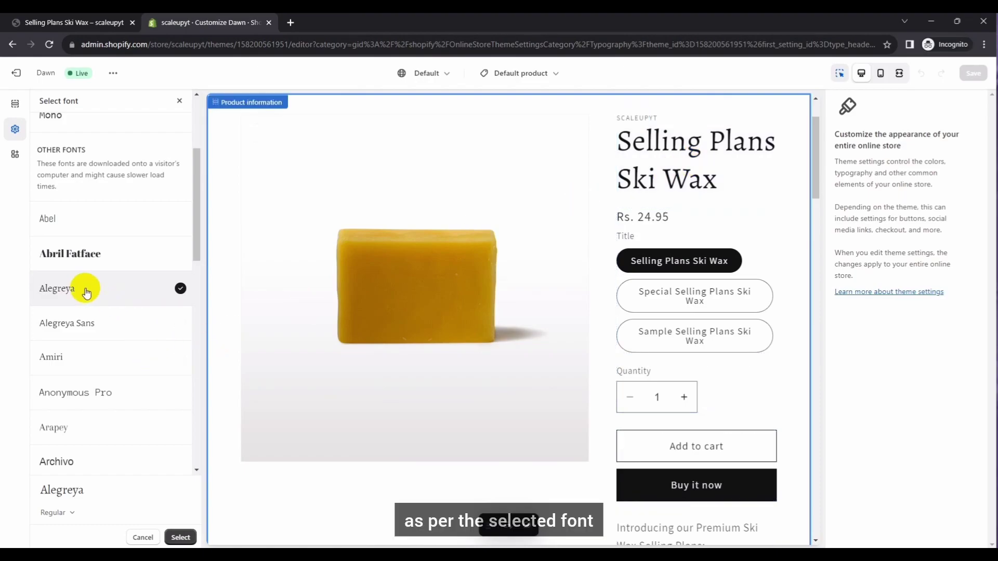
left_click(181, 538)
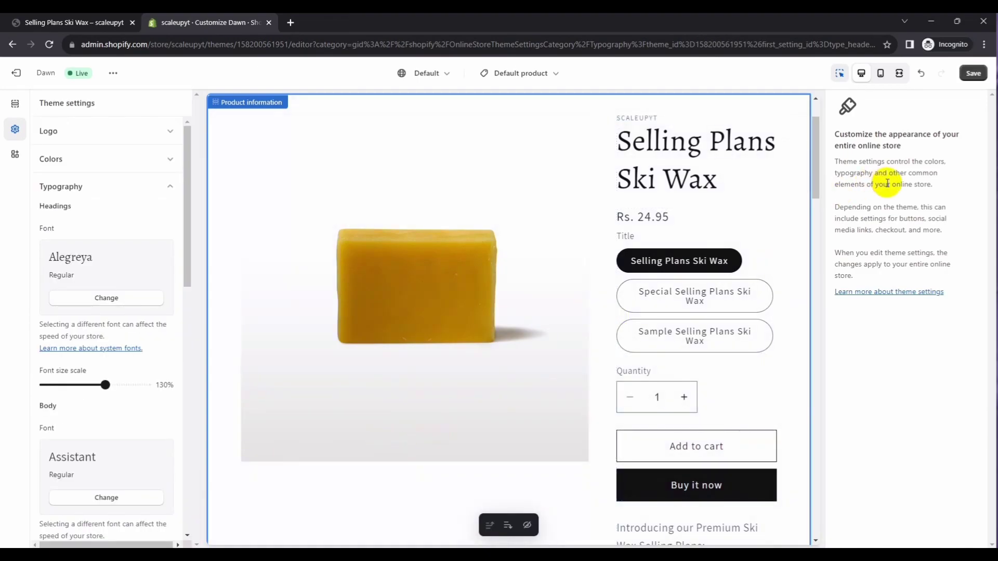
left_click(975, 74)
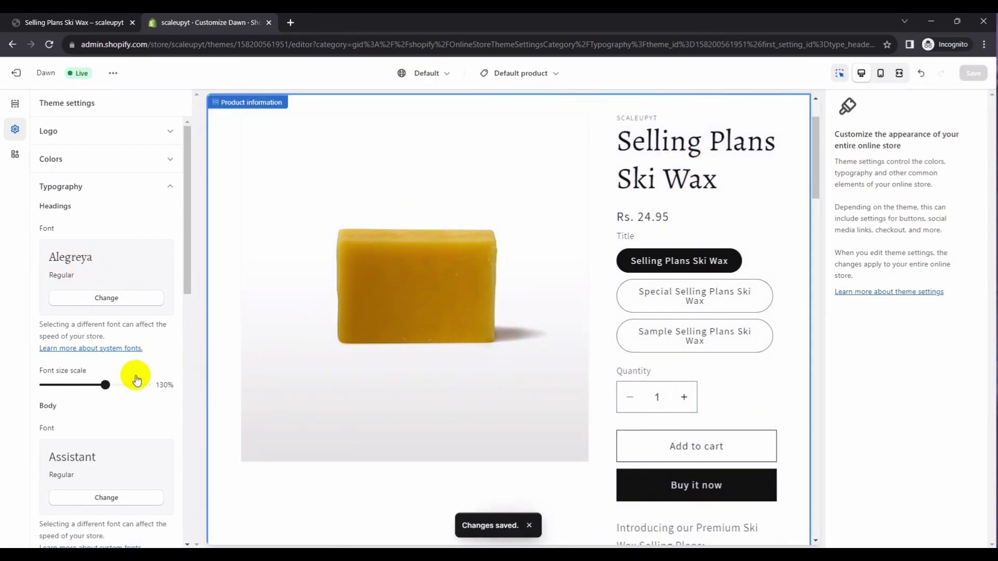
scroll(136, 404, "down", 1)
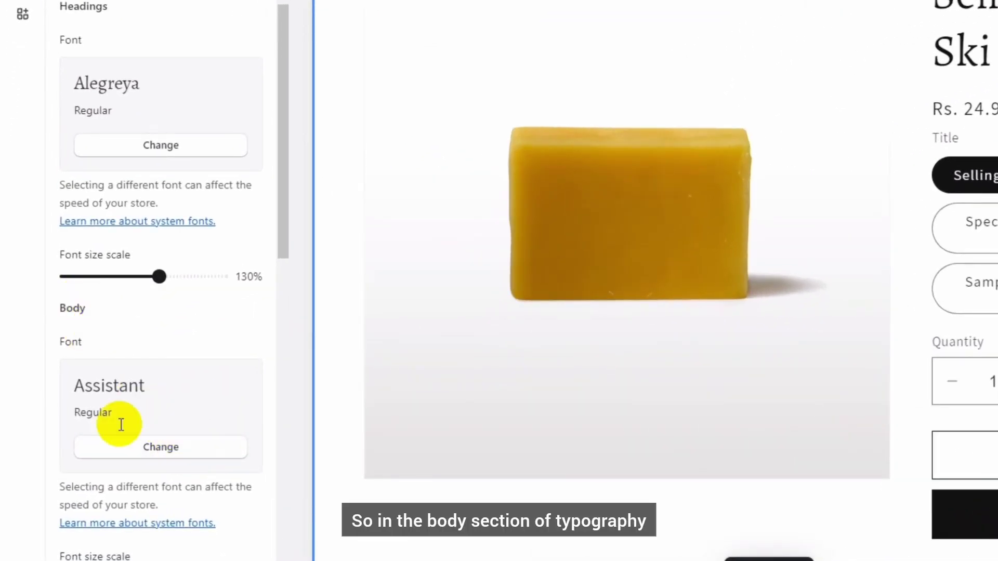
Choose Alegreya as the Body font, save the theme, and switch to the live product page
left_click(167, 465)
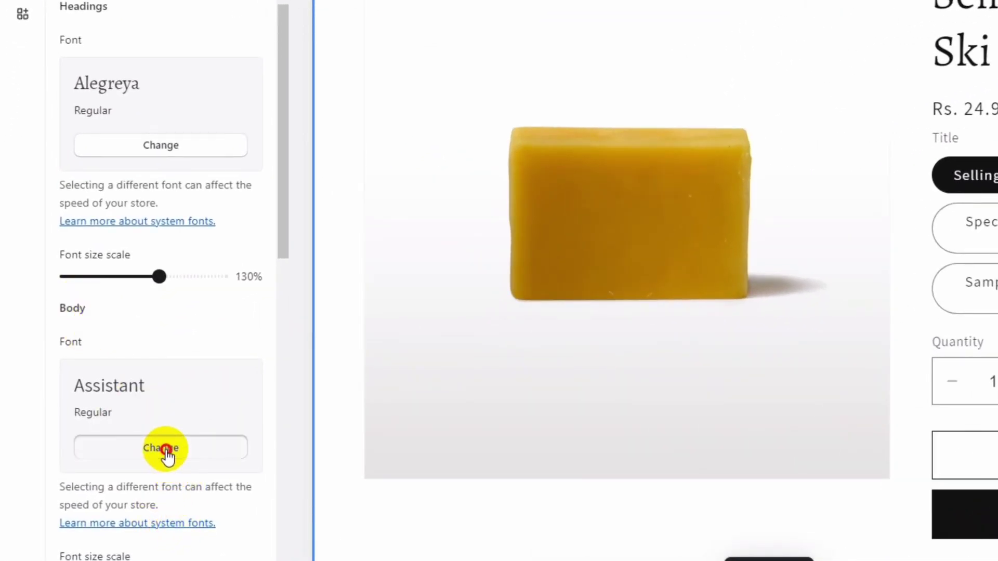
scroll(173, 371, "down", 3)
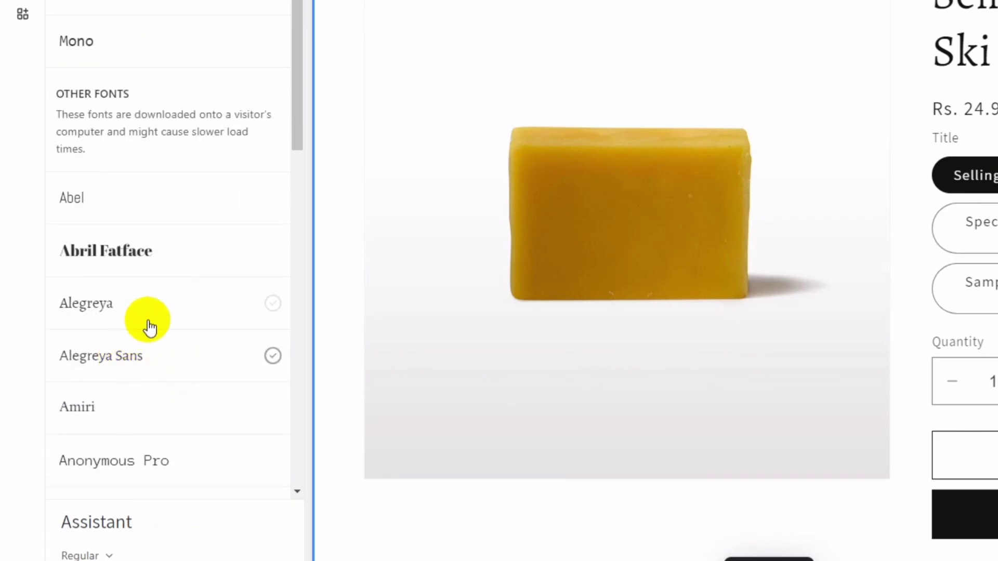
left_click(149, 309)
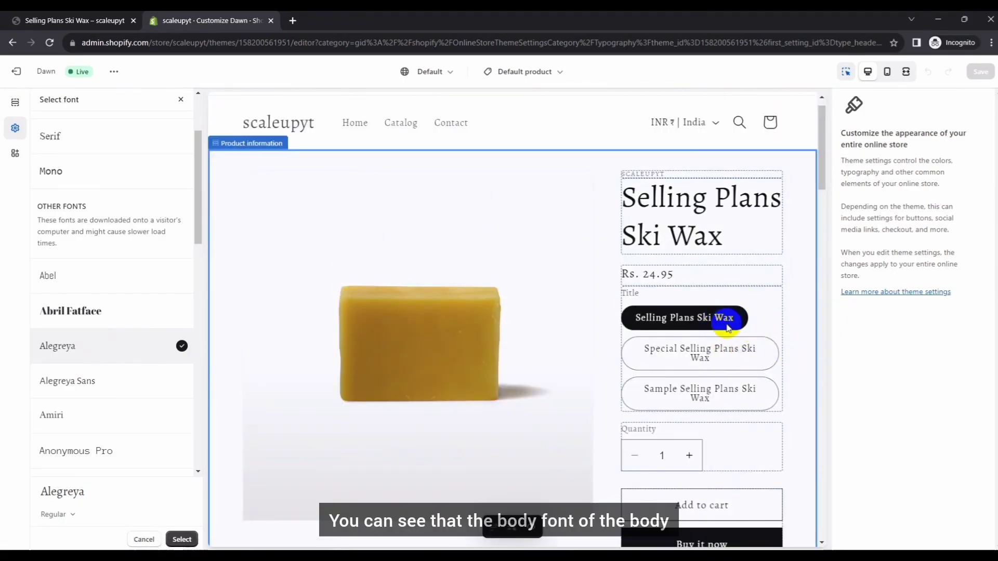
scroll(728, 328, "down", 5)
scroll(728, 328, "down", 4)
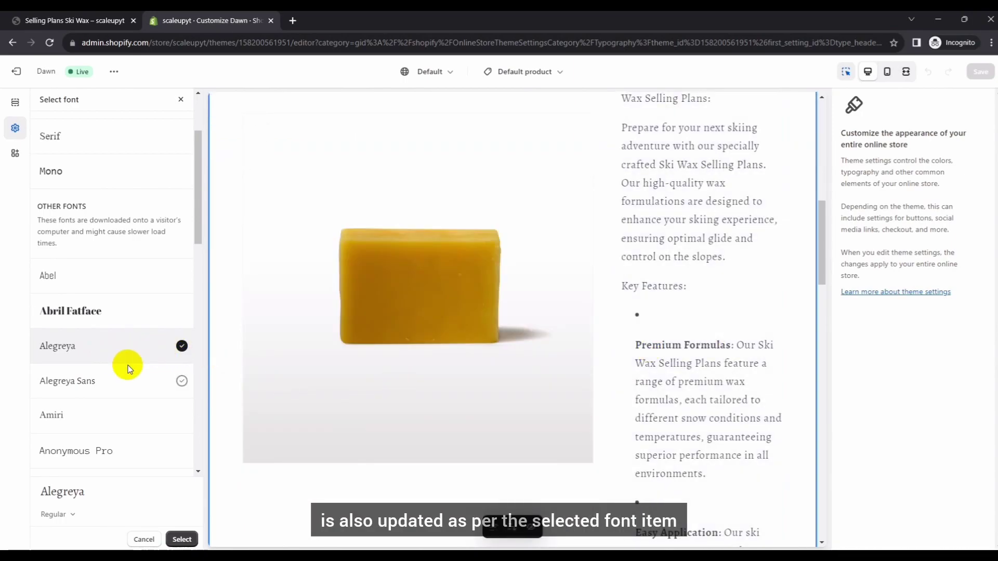
left_click(188, 541)
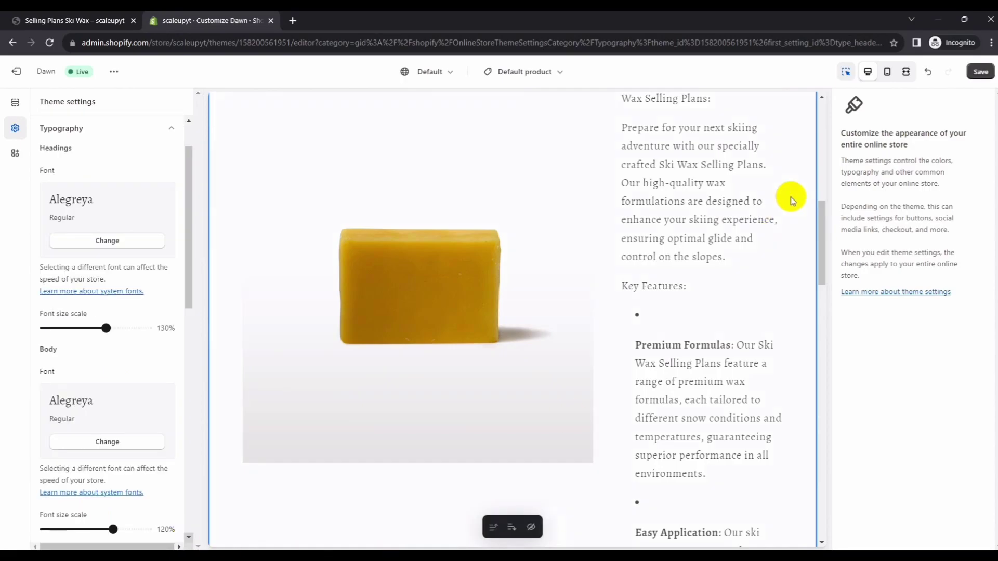
left_click(980, 73)
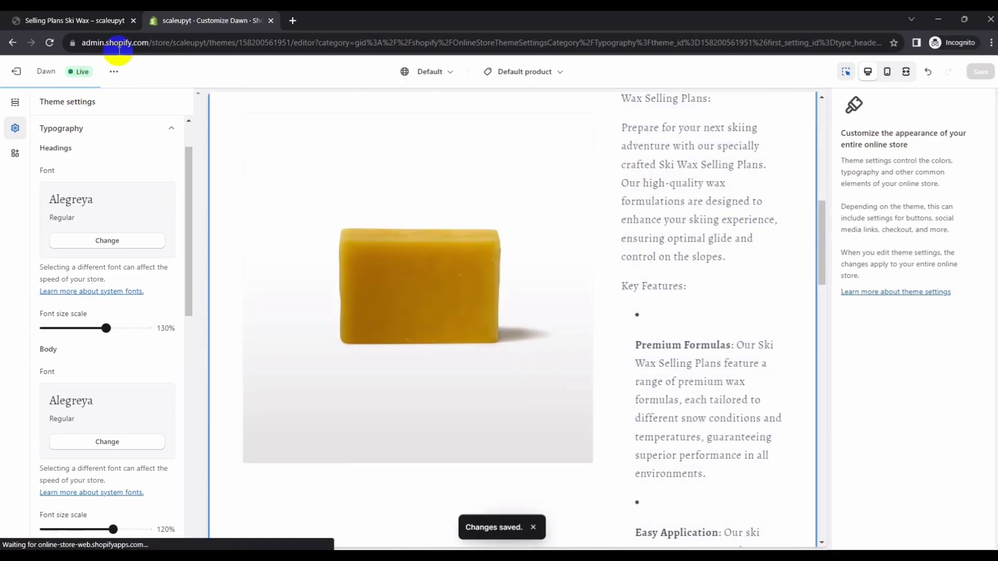
left_click(82, 27)
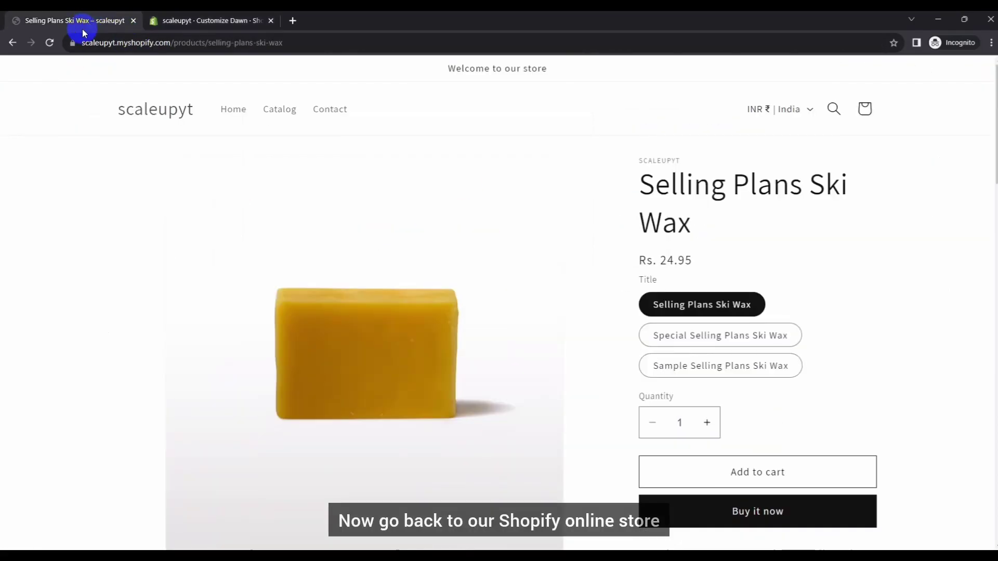
Reload the live Selling Plans Ski Wax page to check the Alegreya text, then return to the theme editor
left_click(50, 44)
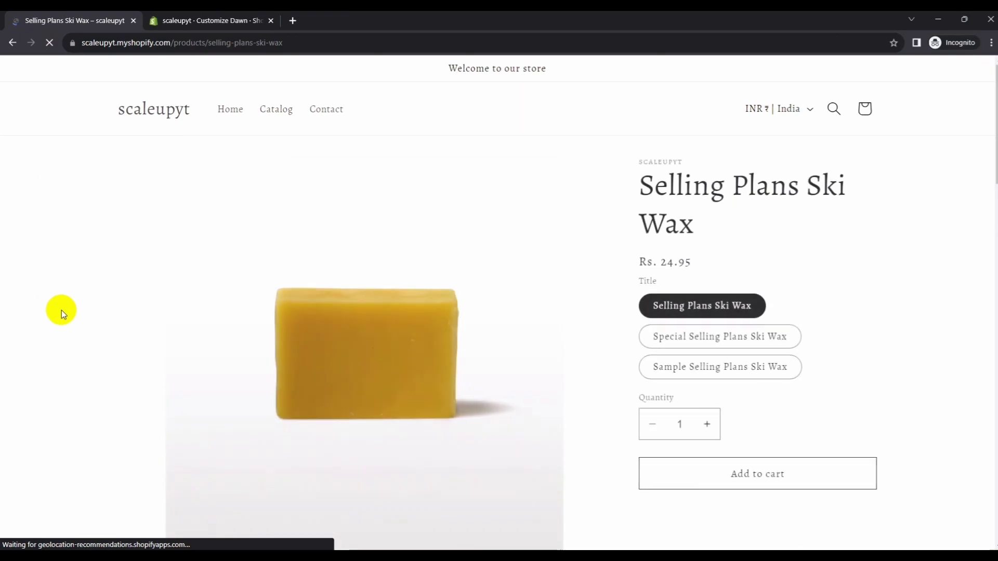
scroll(758, 270, "down", 10)
scroll(759, 269, "down", 7)
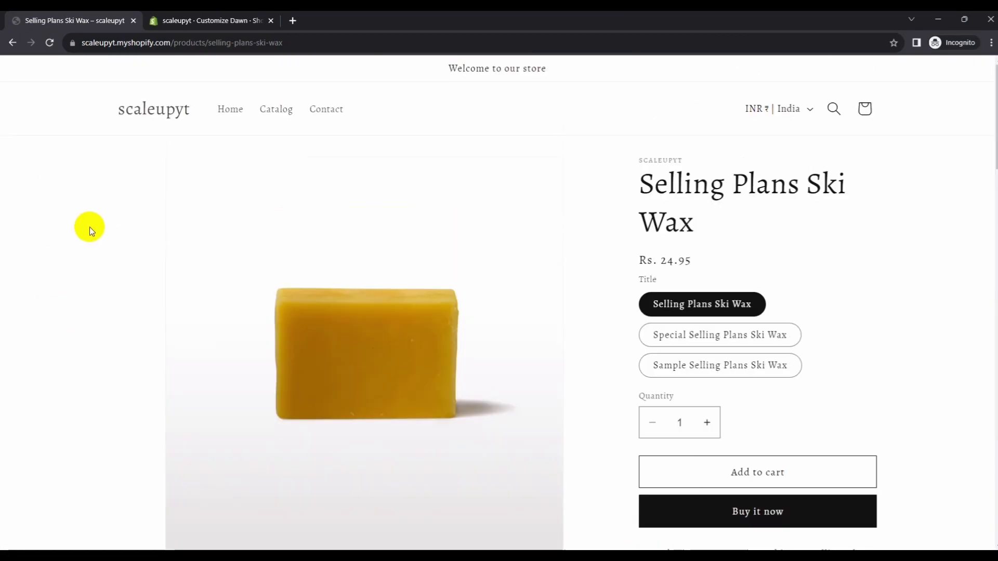
left_click(174, 16)
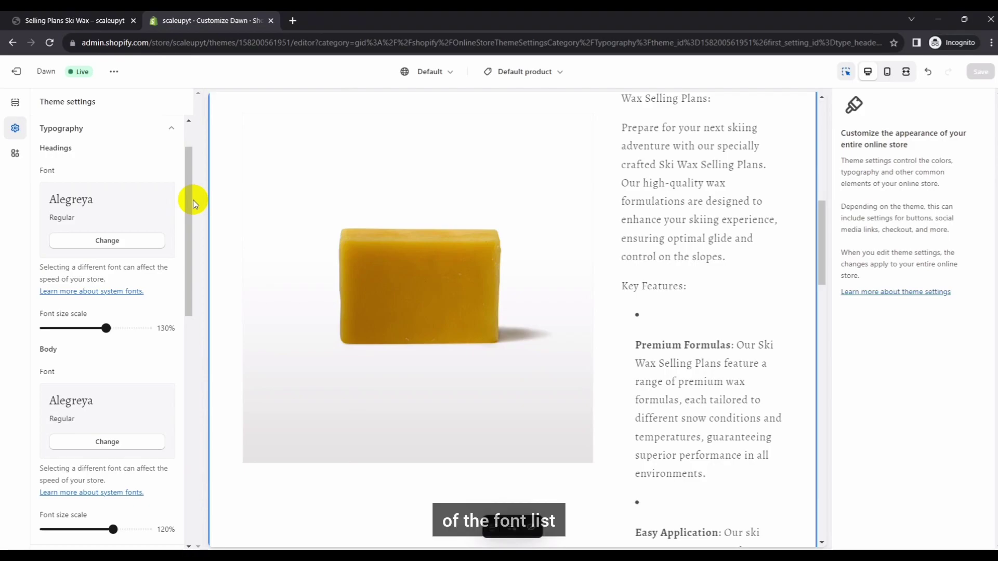
scroll(99, 379, "down", 1)
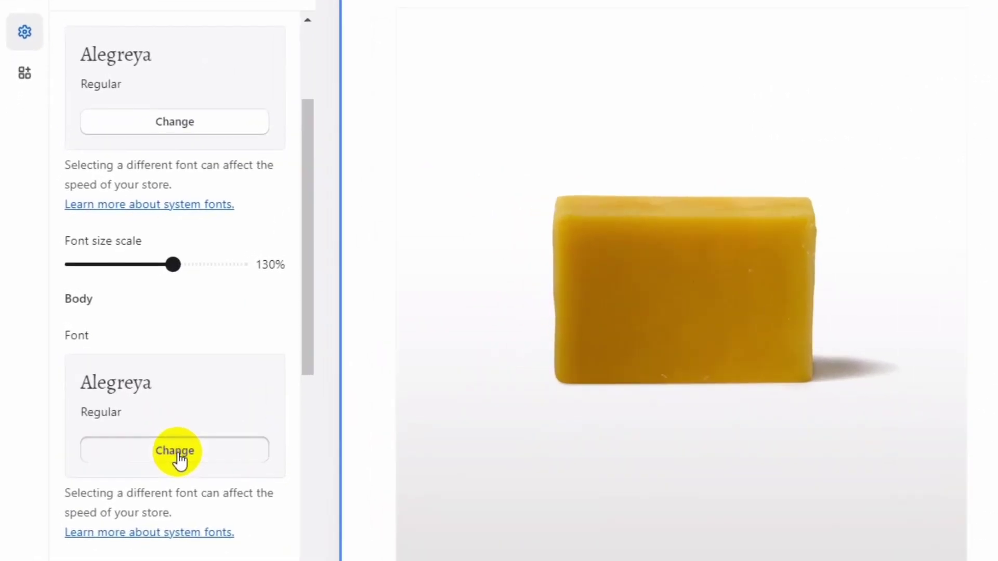
Pick Alegreya for the body font and set its weight to Bold, trying Medium first
left_click(126, 405)
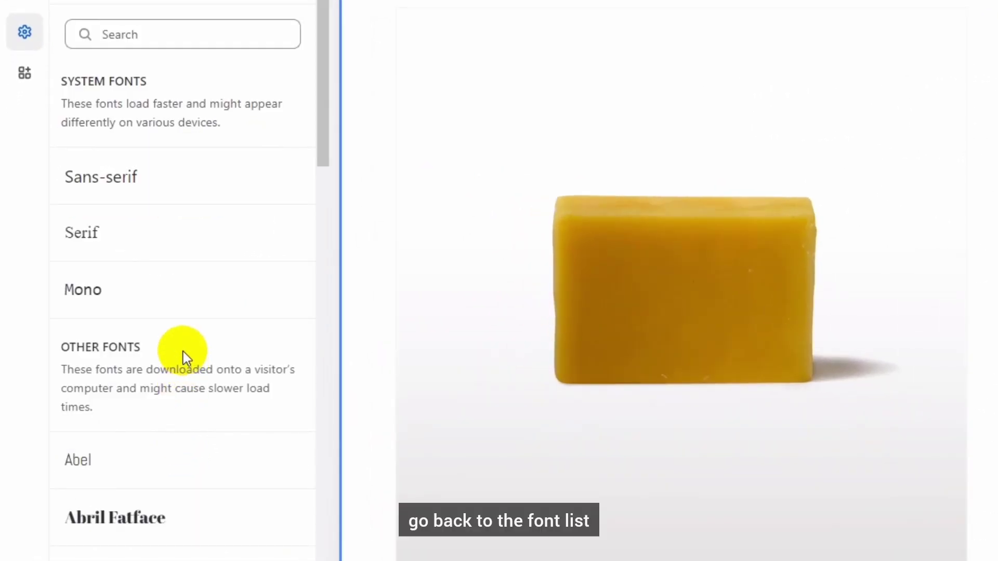
scroll(183, 351, "down", 10)
scroll(183, 352, "up", 6)
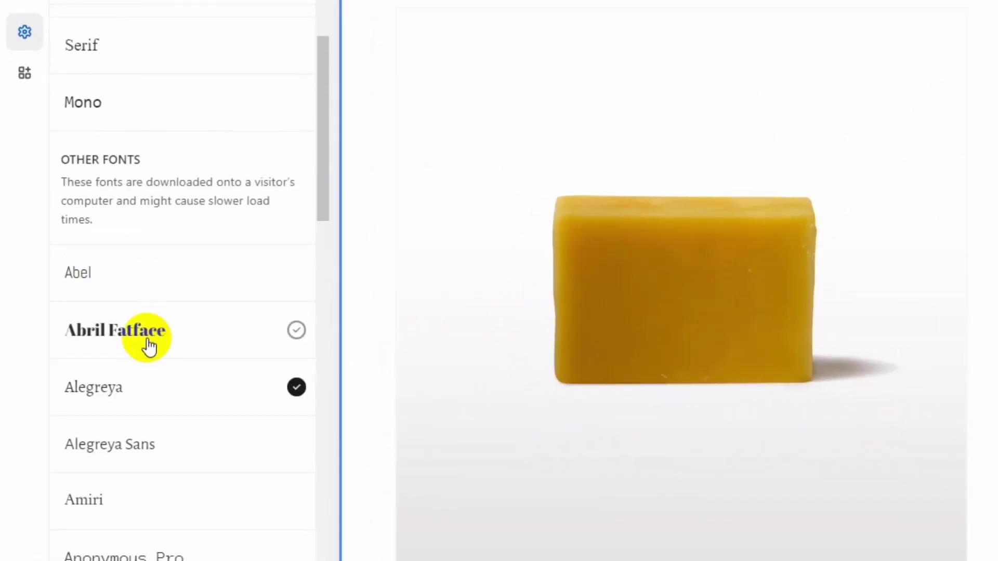
left_click(142, 396)
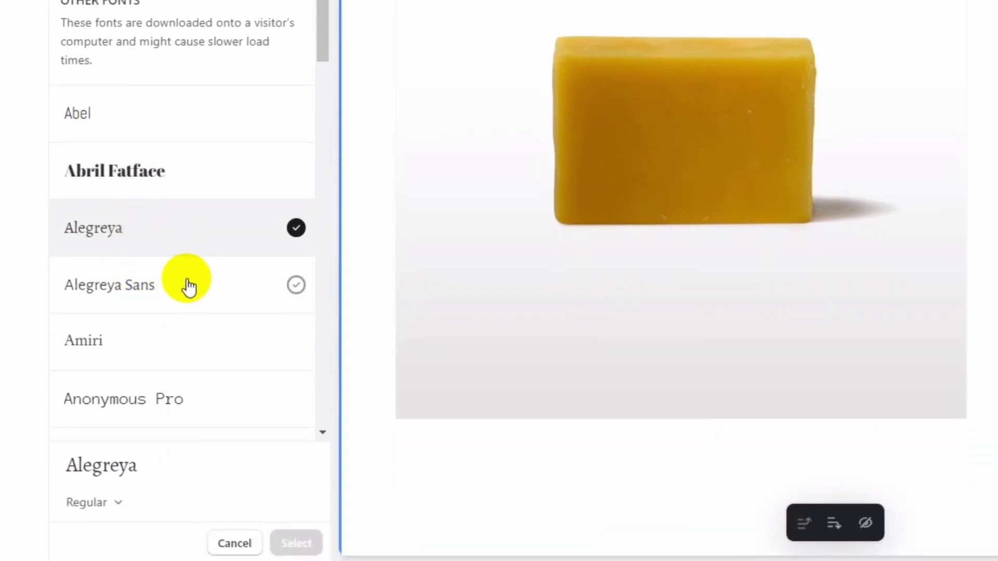
left_click(91, 503)
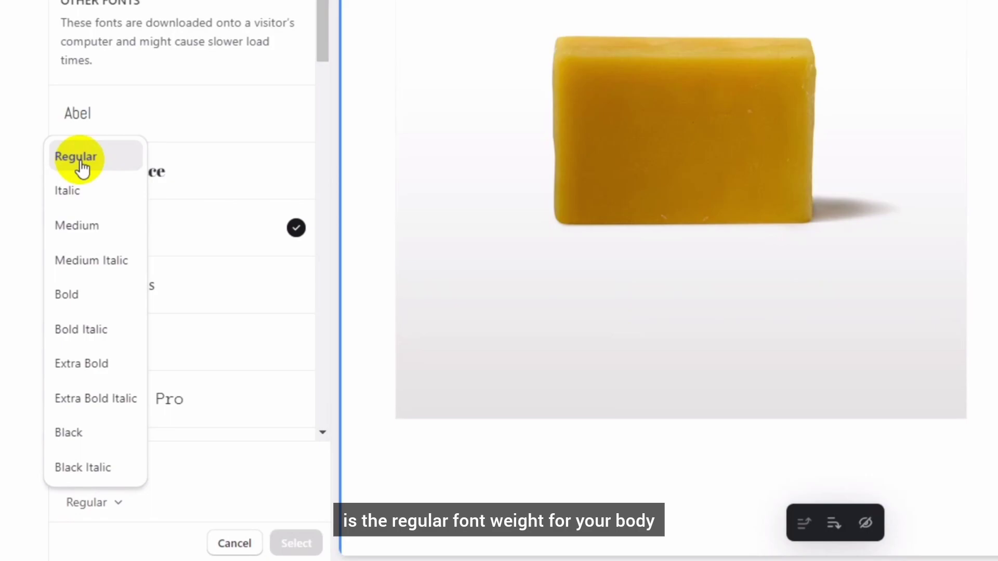
left_click(72, 226)
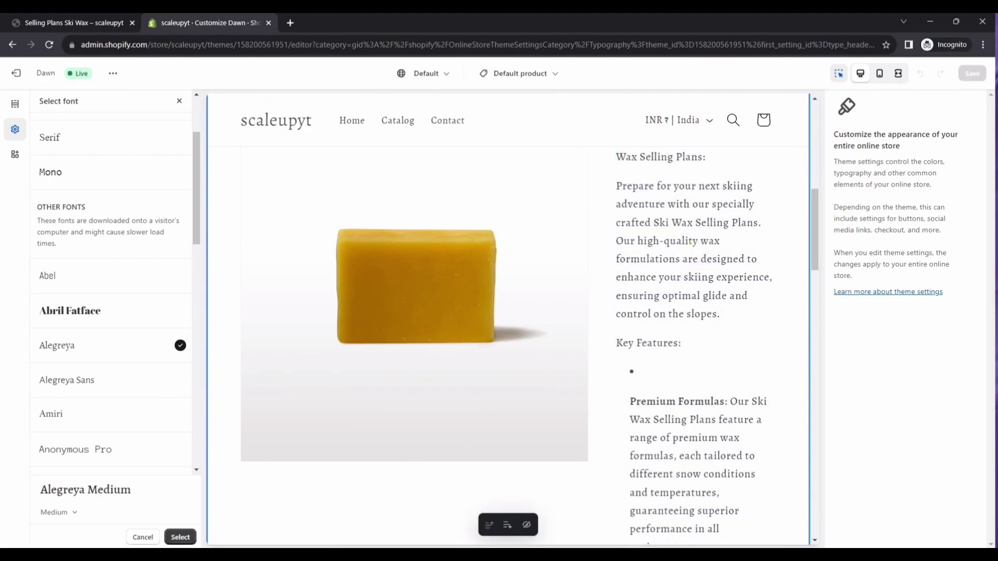
left_click(55, 512)
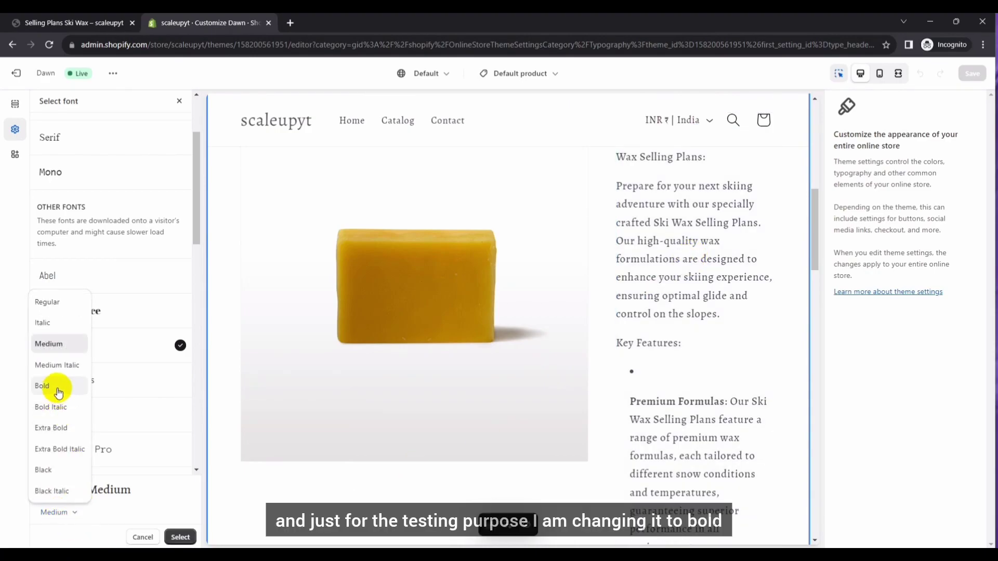
left_click(43, 385)
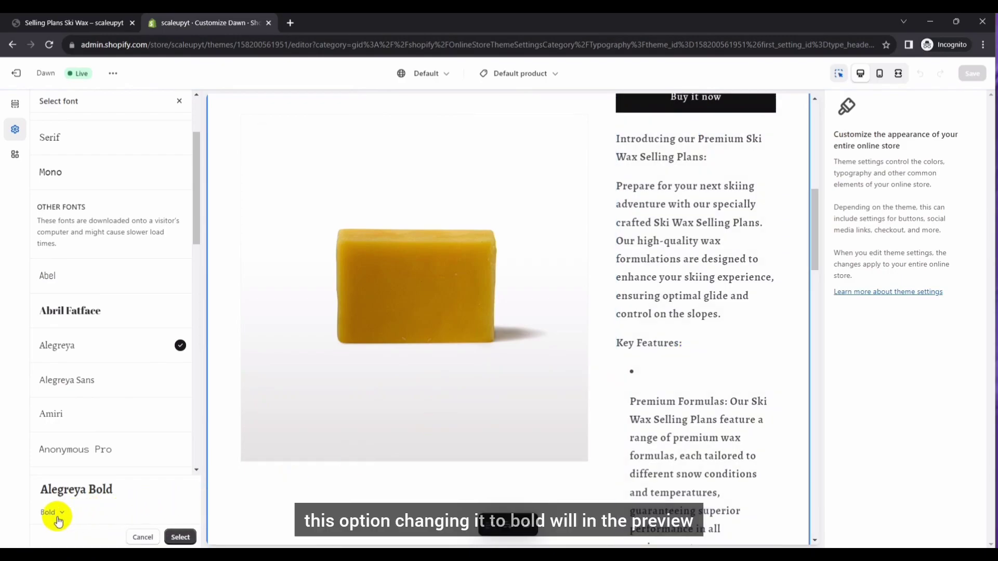
scroll(745, 353, "up", 3)
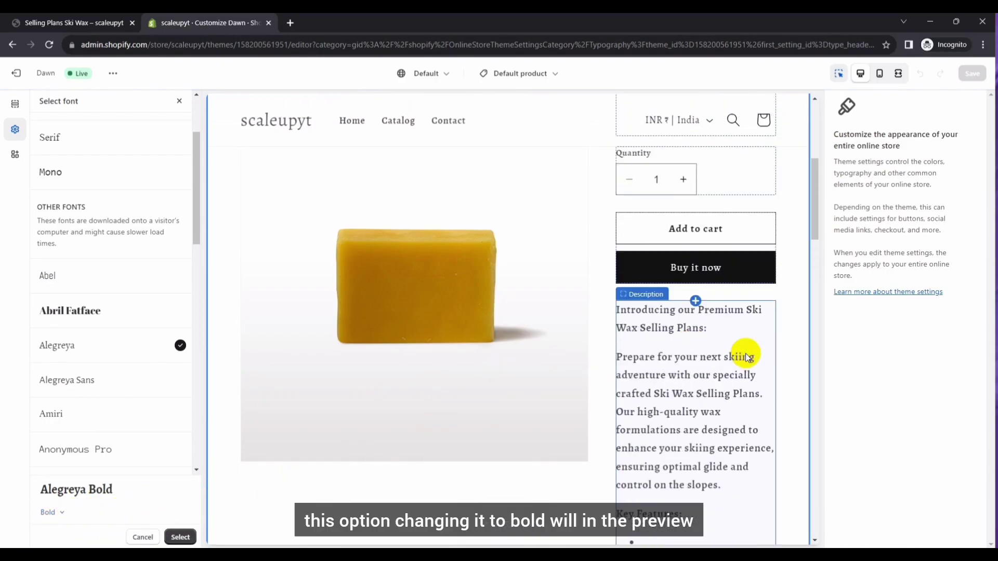
scroll(703, 381, "down", 3)
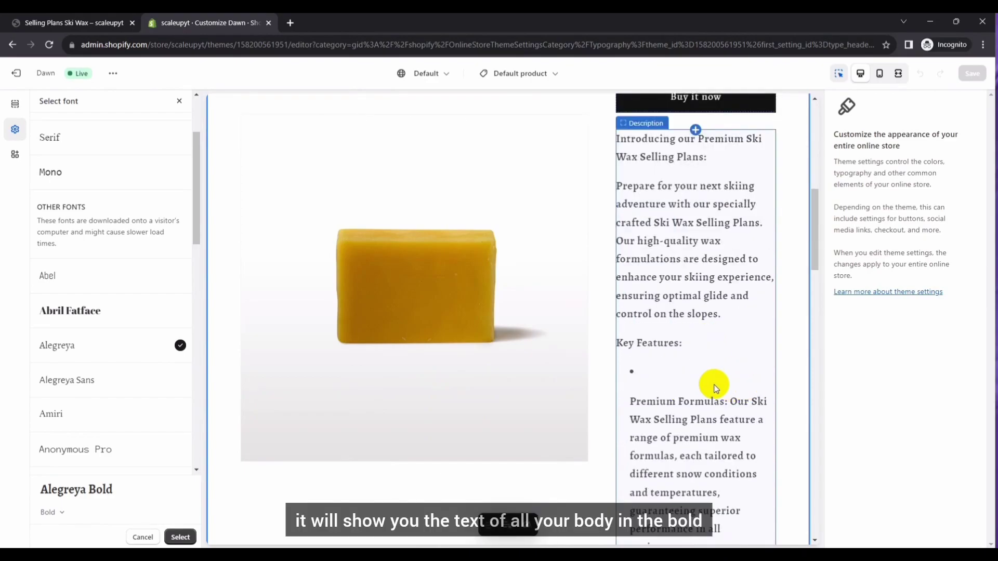
scroll(716, 387, "down", 5)
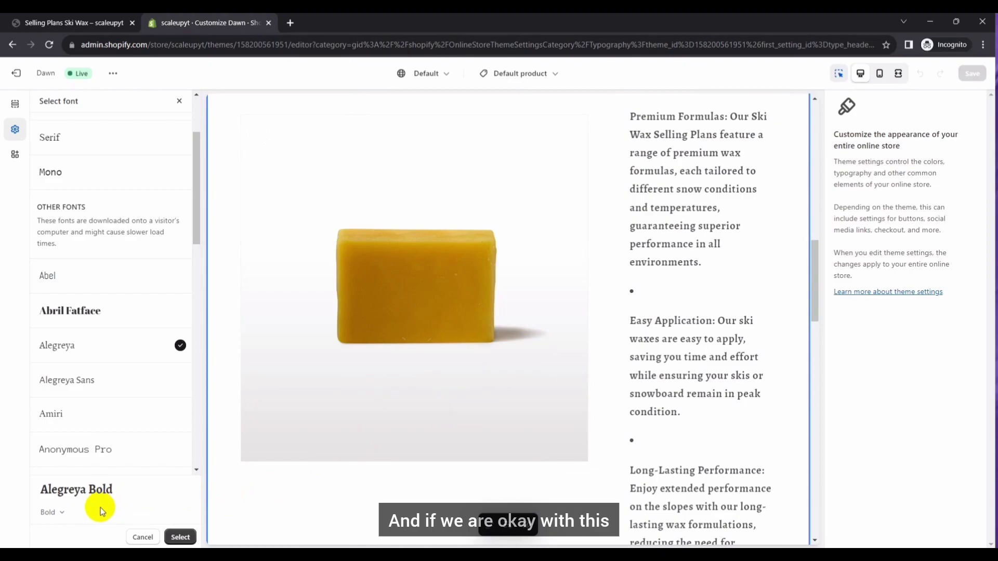
left_click(183, 538)
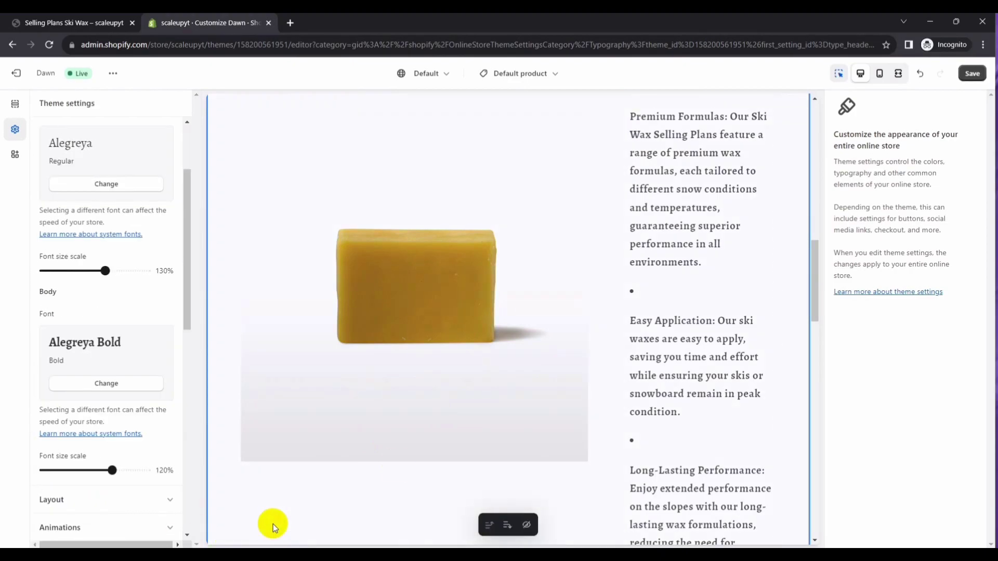
Save the Alegreya Bold body font and reload the Ski Wax storefront page to check it
left_click(972, 74)
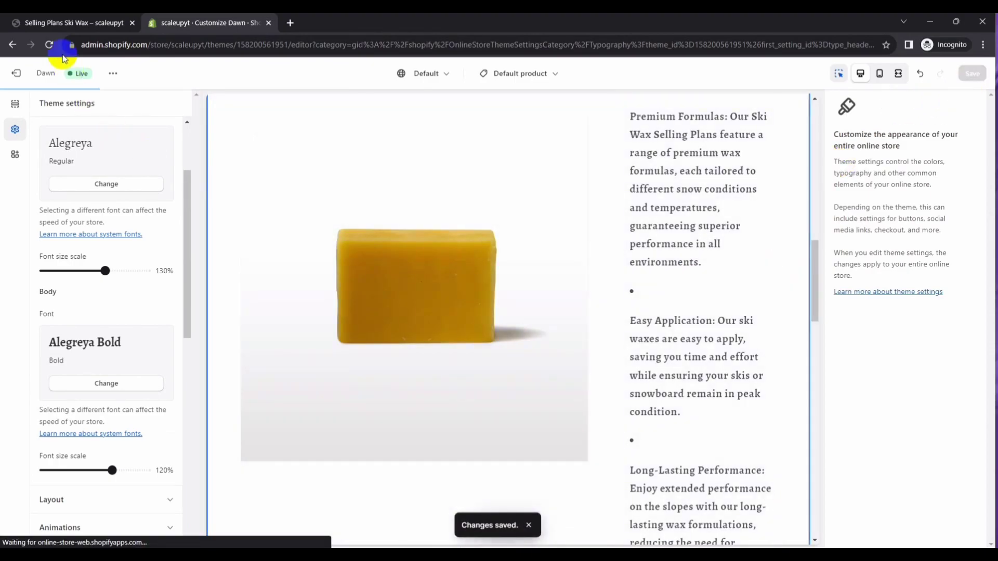
left_click(73, 22)
left_click(48, 46)
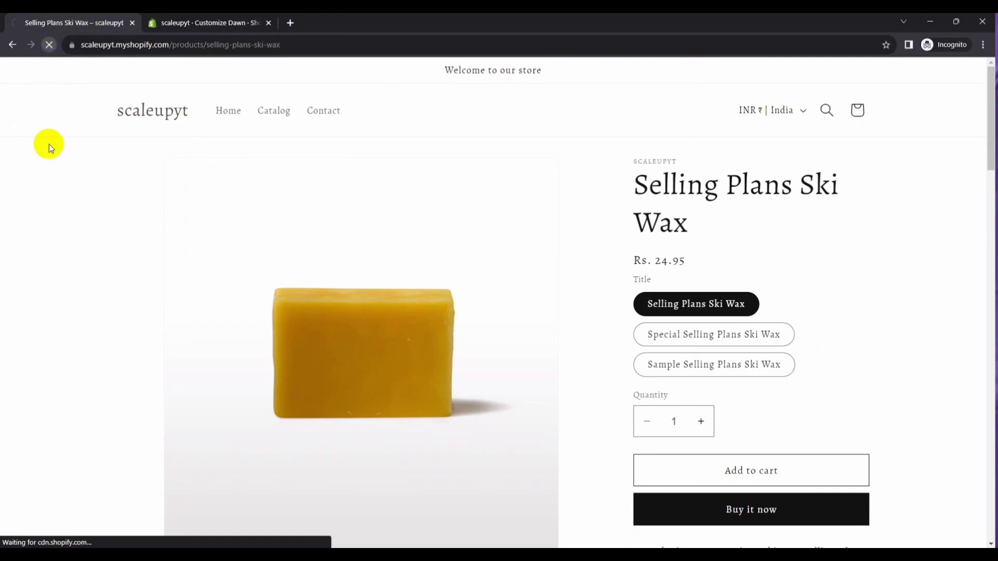
scroll(71, 273, "down", 8)
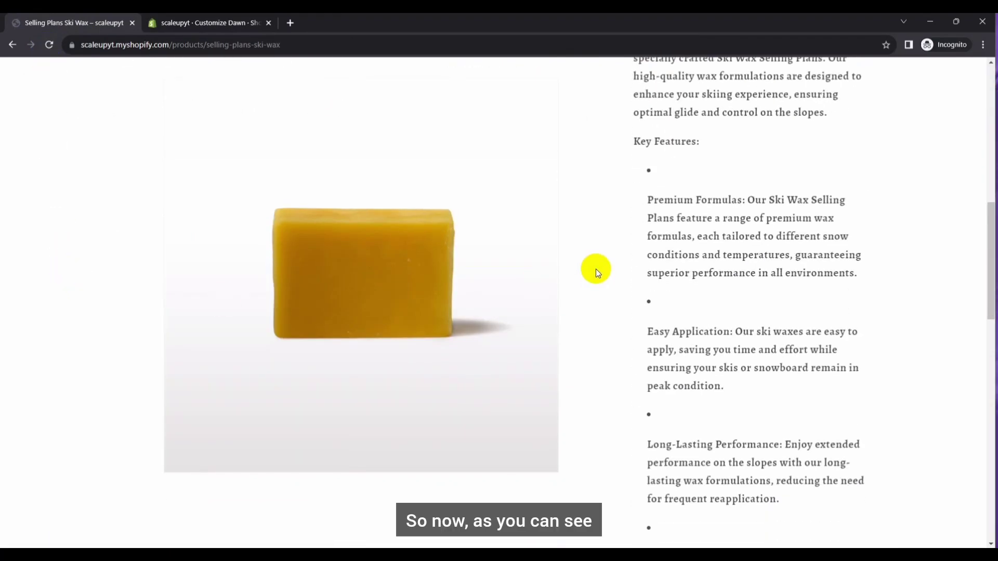
scroll(738, 296, "up", 5)
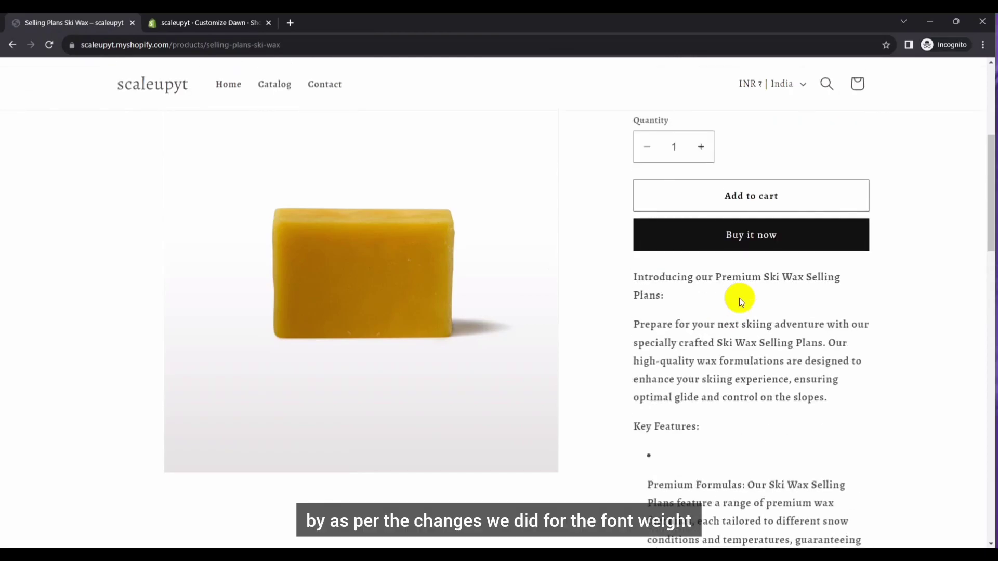
scroll(740, 298, "up", 4)
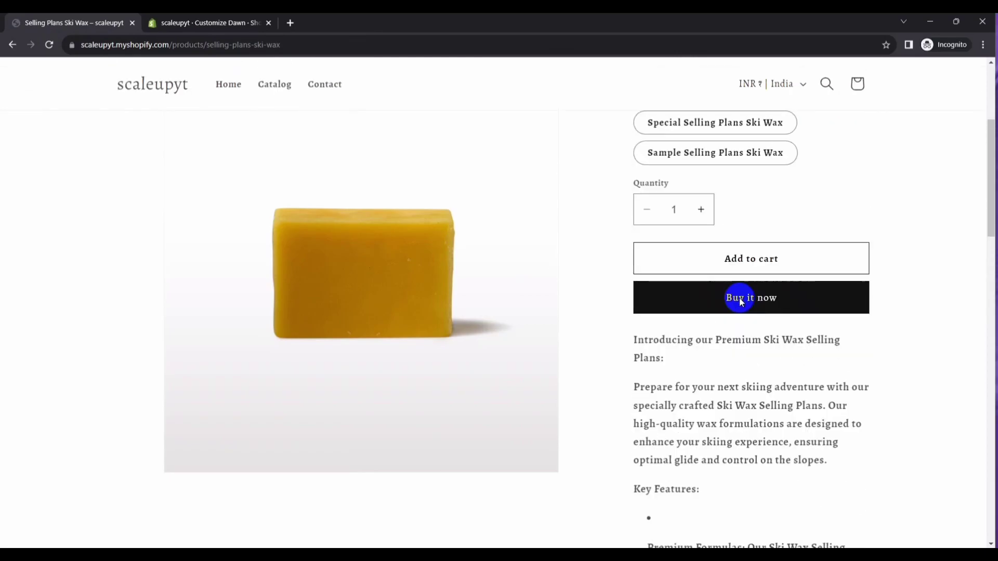
scroll(757, 315, "down", 5)
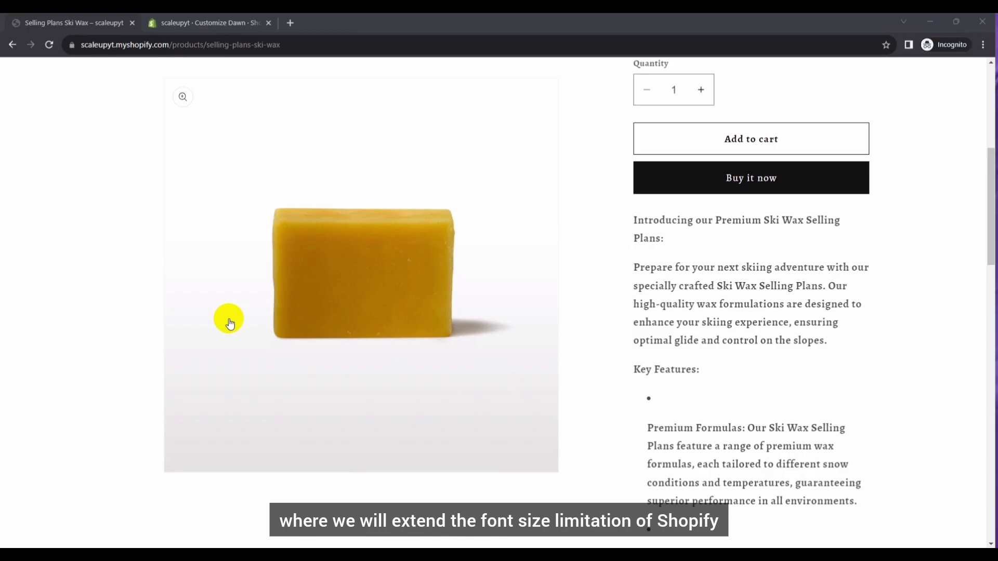
In Customize Dawn, drag Headings size scale to 150% (via 100%) and Body size scale to 130%
left_click(233, 20)
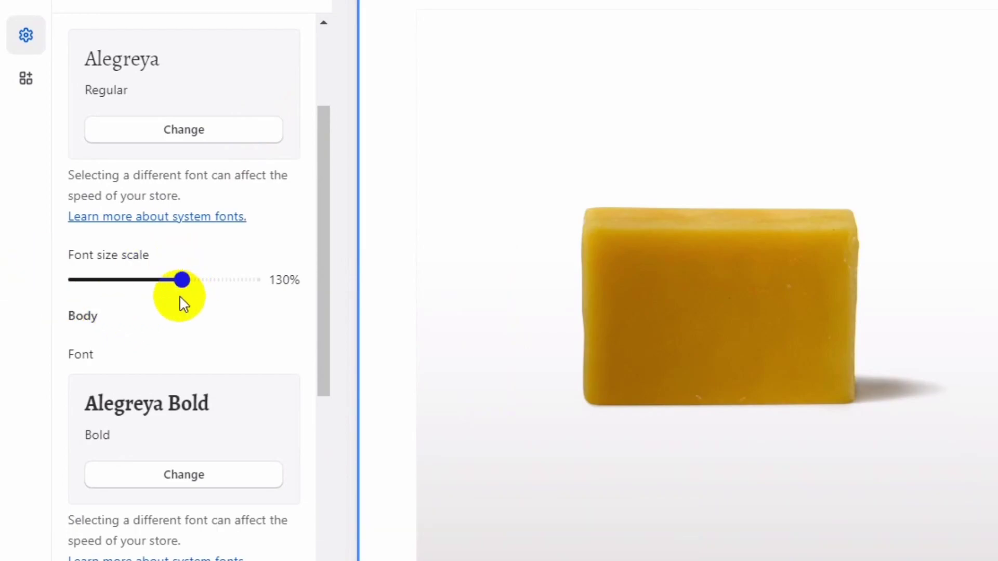
left_click_drag(177, 279, 27, 281)
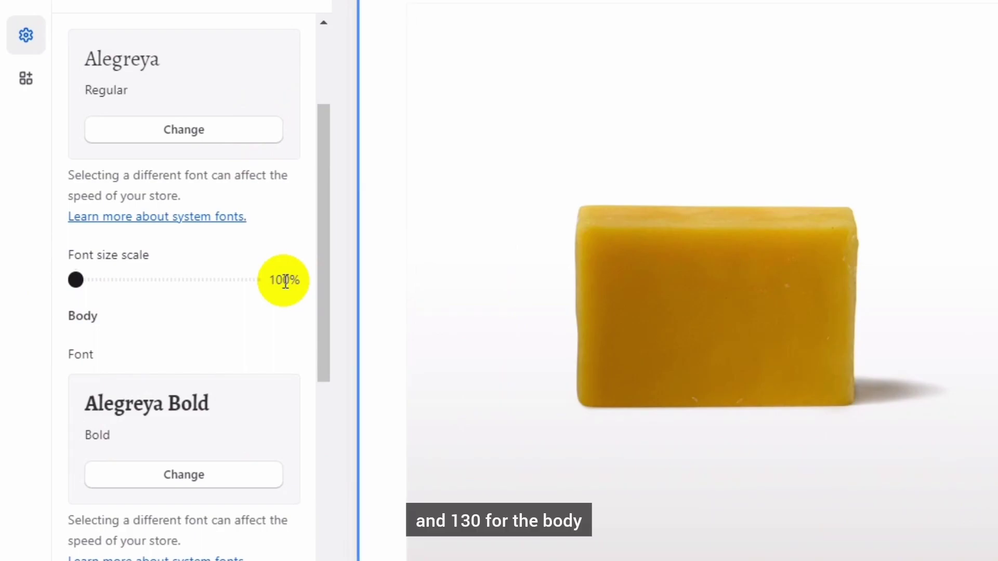
left_click_drag(75, 279, 258, 281)
left_click_drag(53, 528, 186, 527)
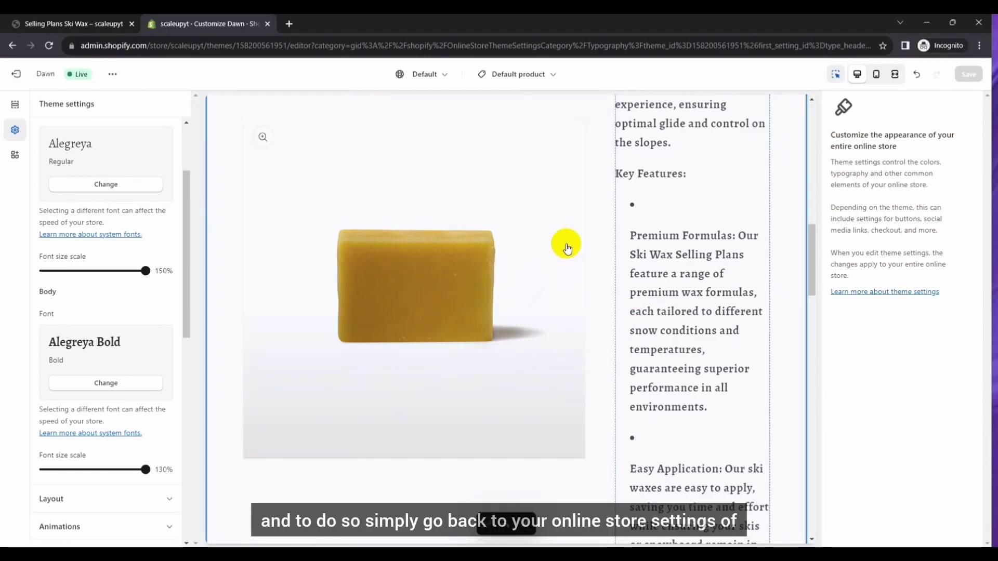
Exit the theme editor and choose Edit code from the Dawn theme's actions menu
left_click(15, 74)
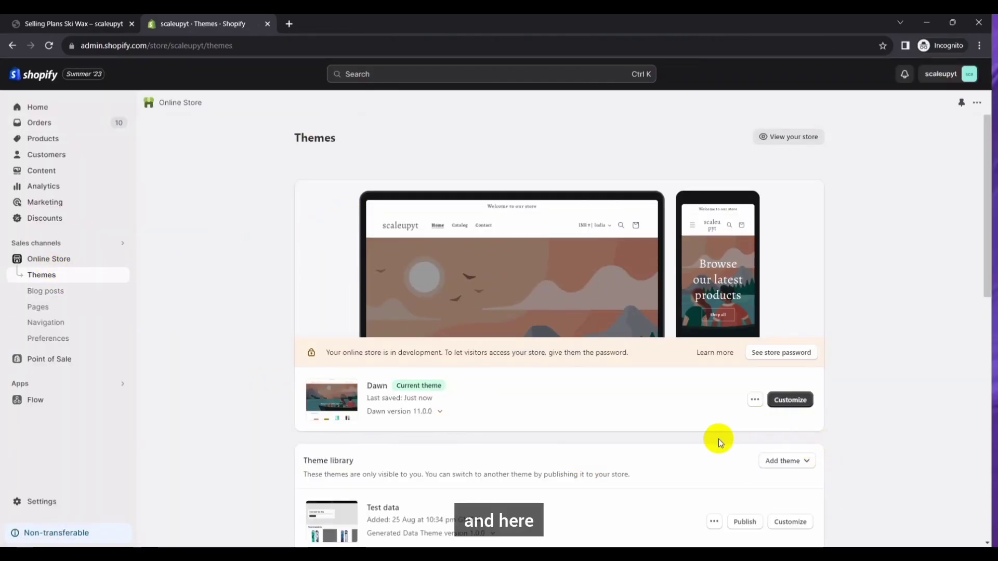
left_click(755, 401)
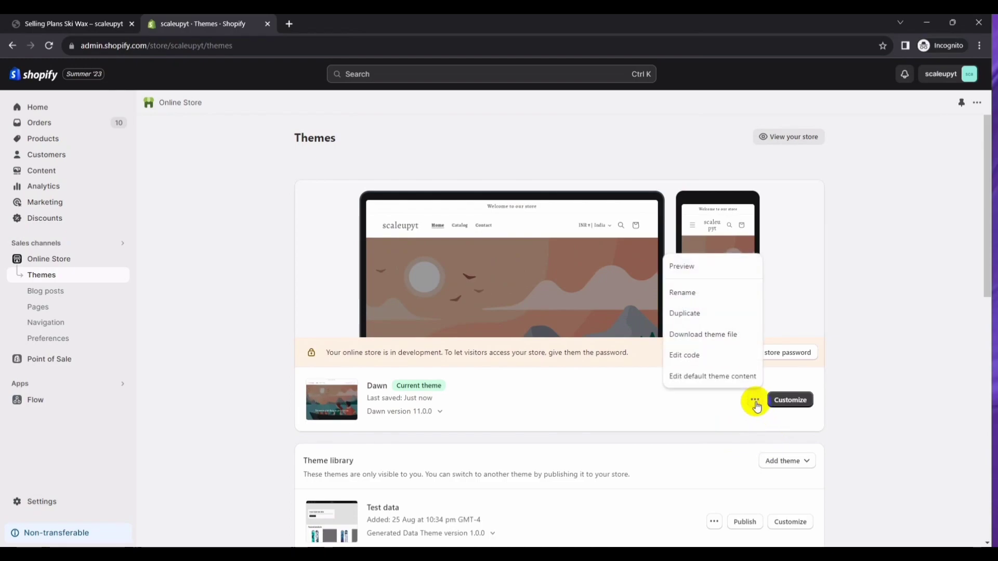
left_click(686, 358)
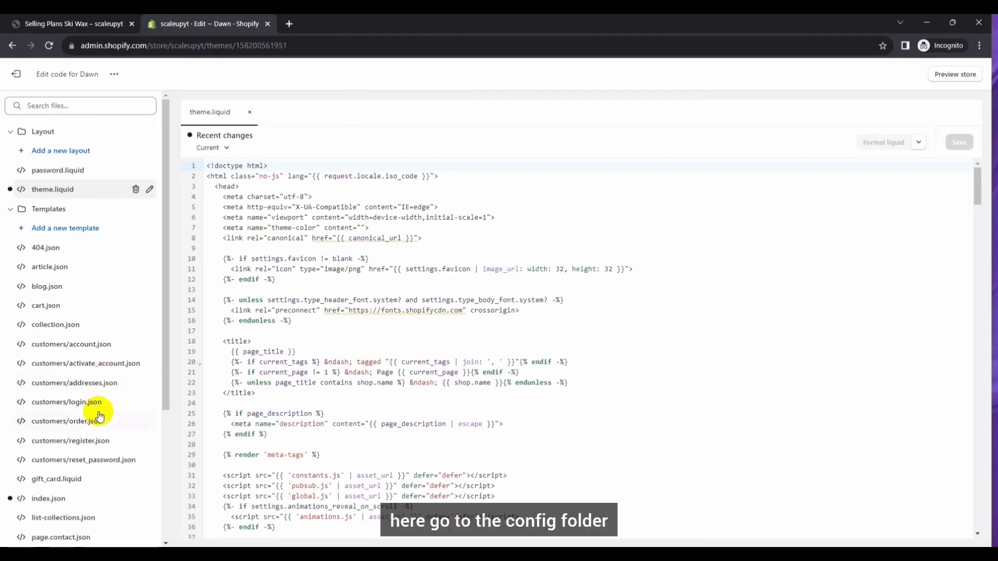
Open Config/settings_schema.json, close the theme.liquid tab, and start a search in the file
scroll(99, 416, "down", 4)
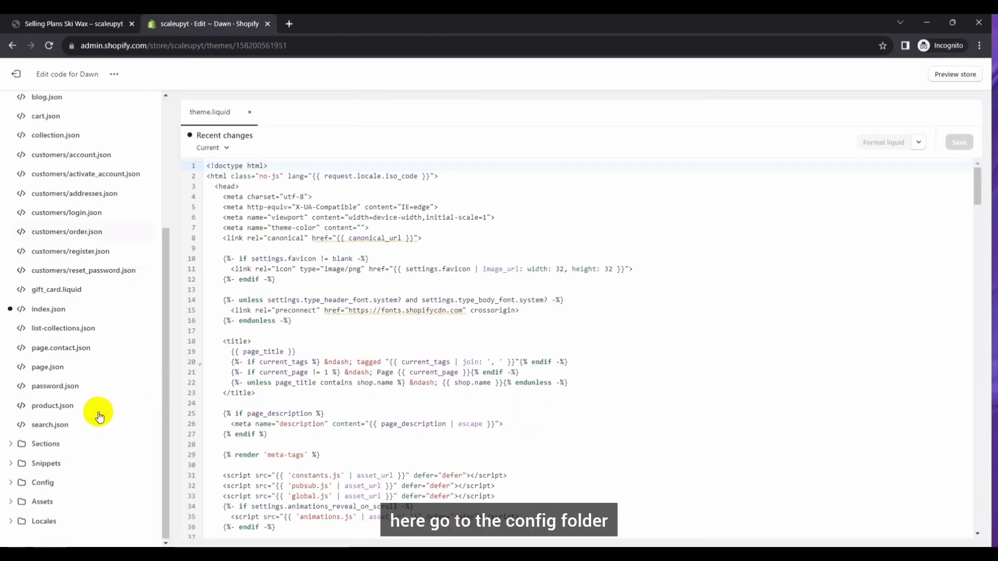
left_click(42, 483)
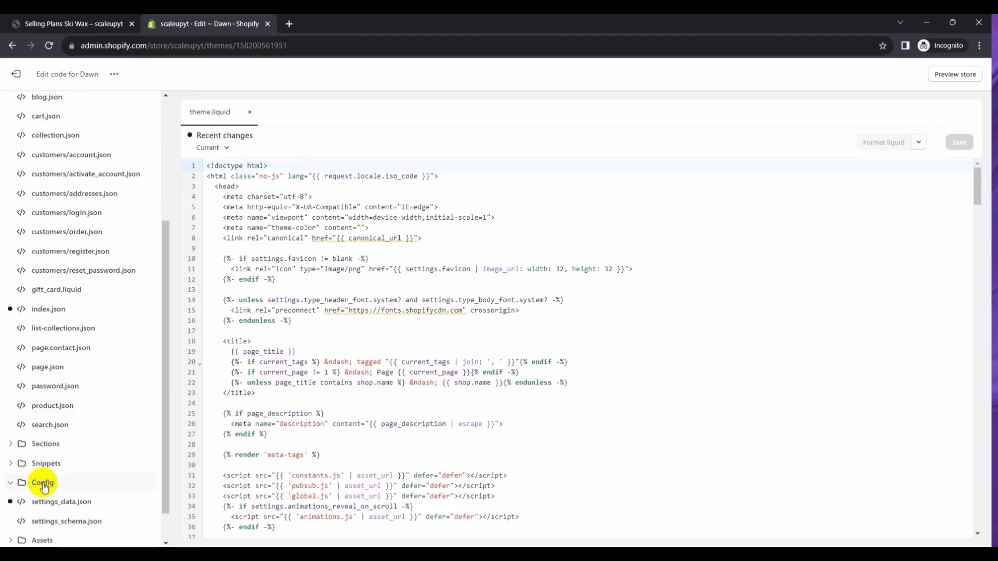
left_click(61, 524)
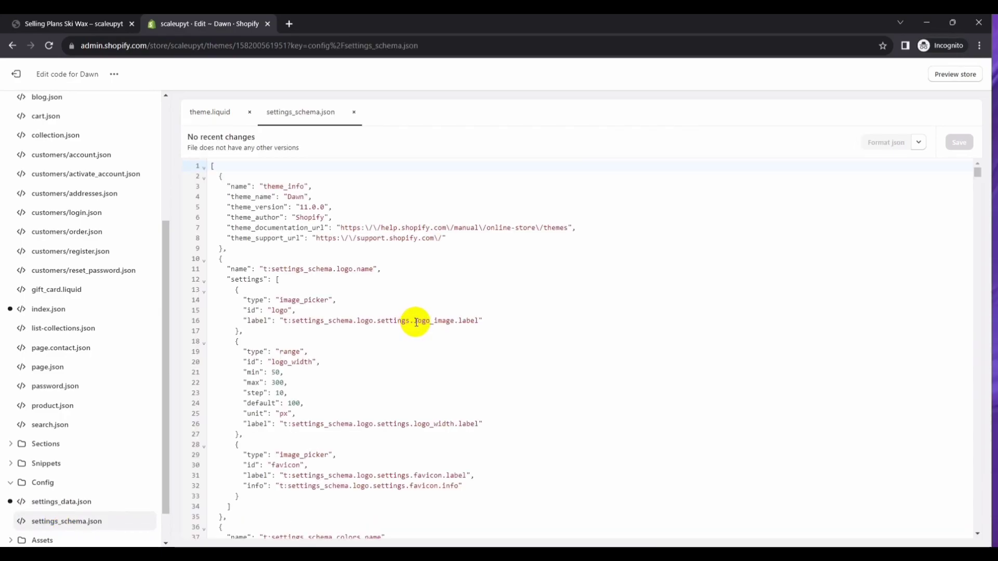
left_click(249, 112)
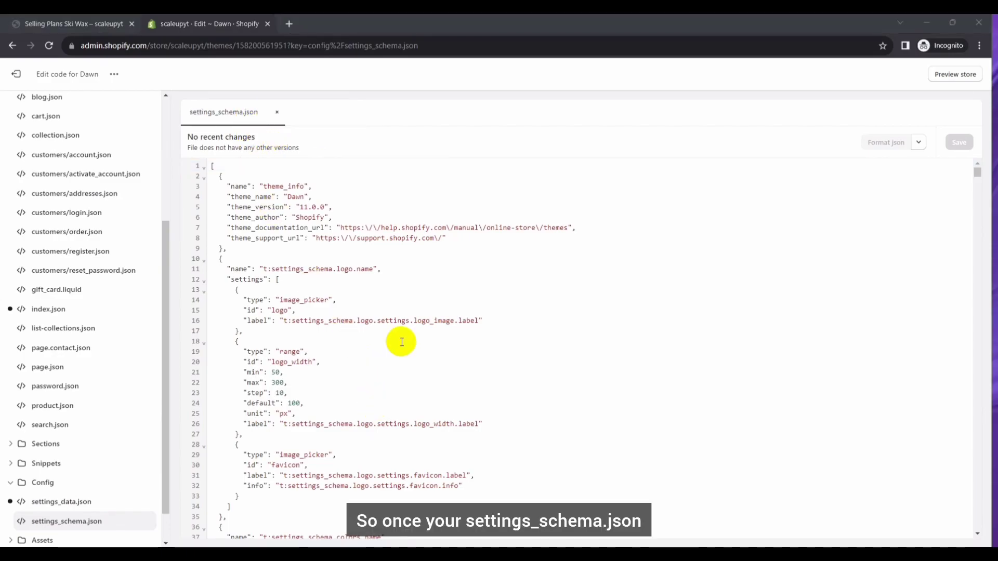
left_click(360, 247)
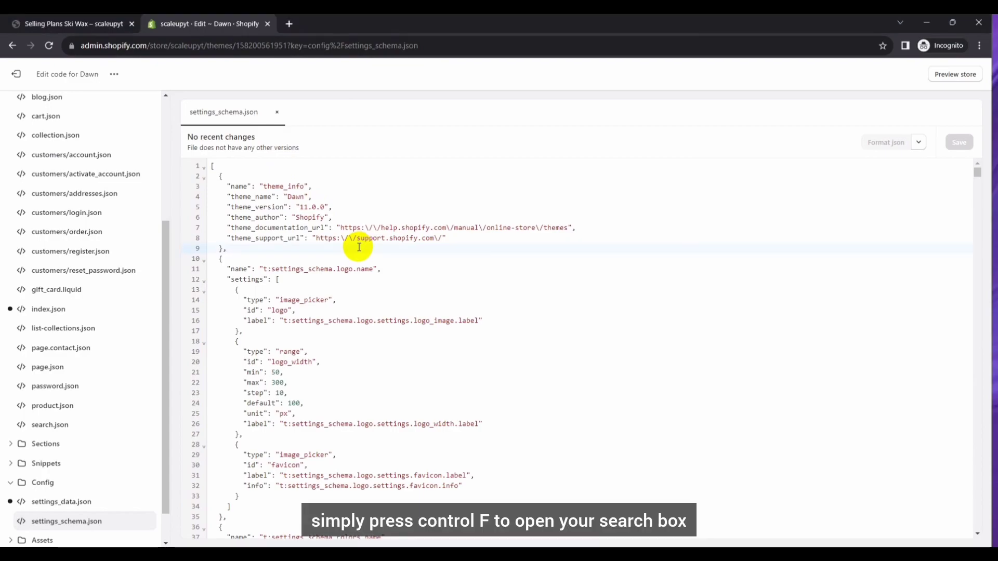
key("ctrl+f")
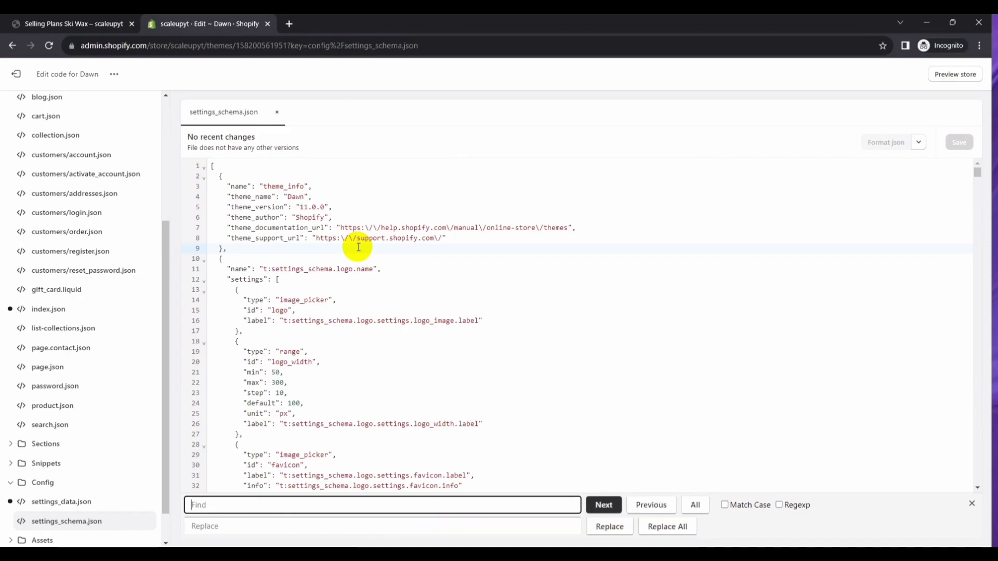
Locate heading_scale via search and cut its min from 100 to 10, moving to the max value
type("heading_scale")
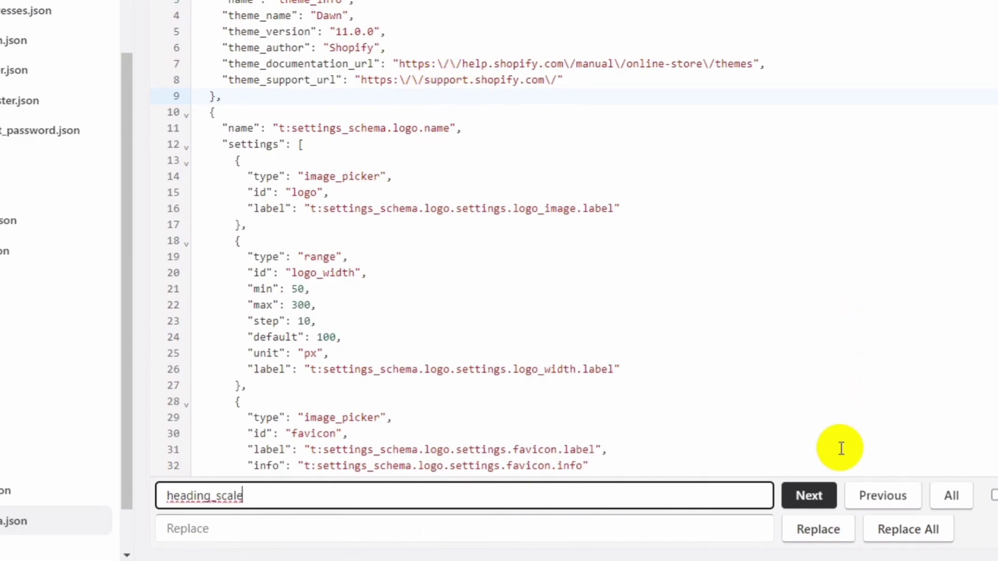
left_click(827, 491)
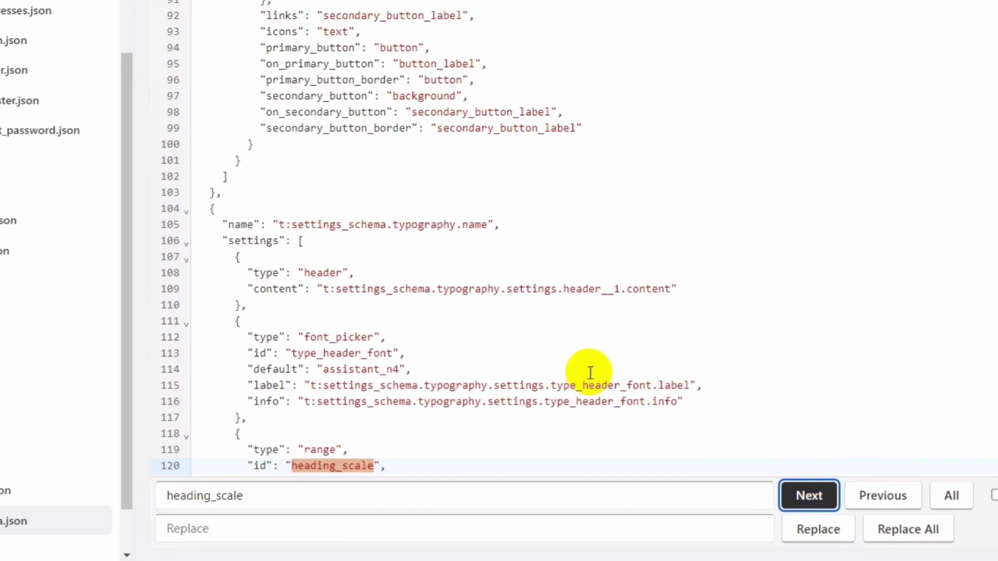
scroll(590, 373, "down", 7)
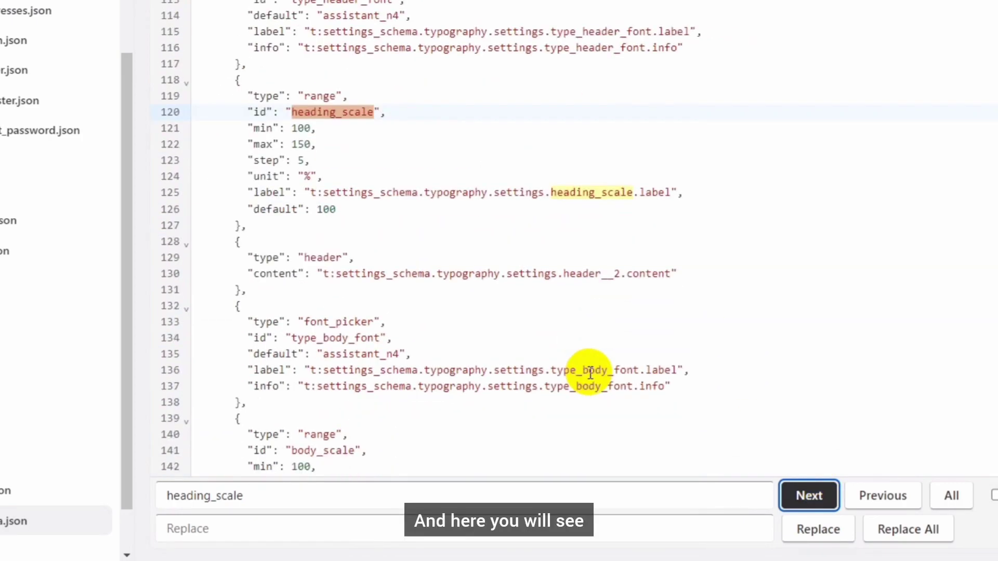
left_click(309, 128)
key("BackSpace")
key("Escape")
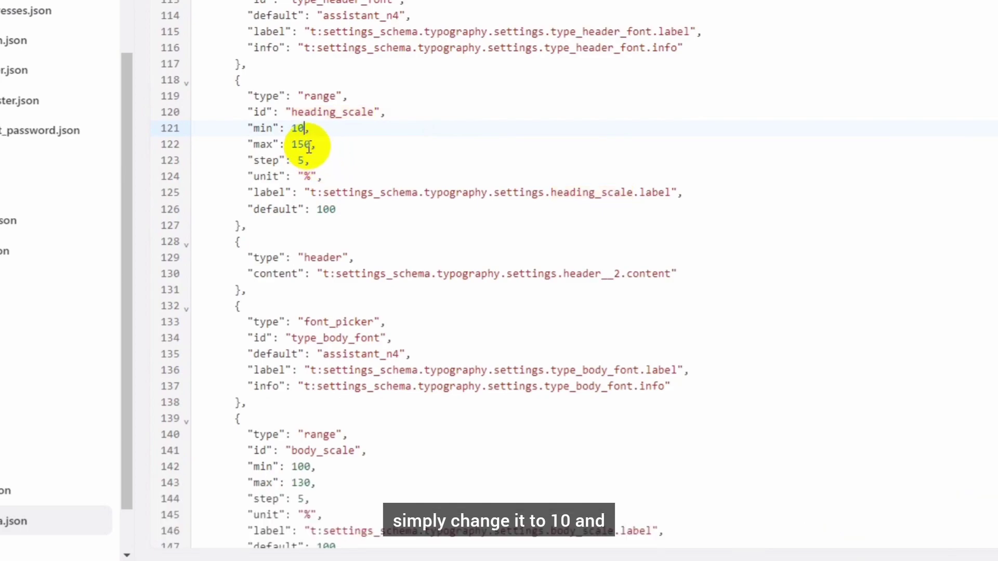
left_click(294, 144)
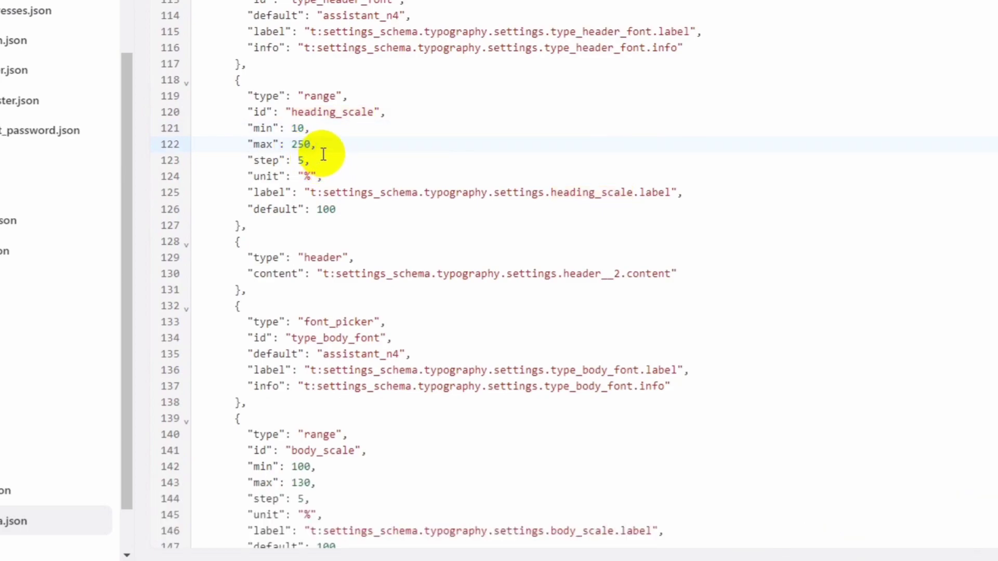
scroll(339, 227, "down", 7)
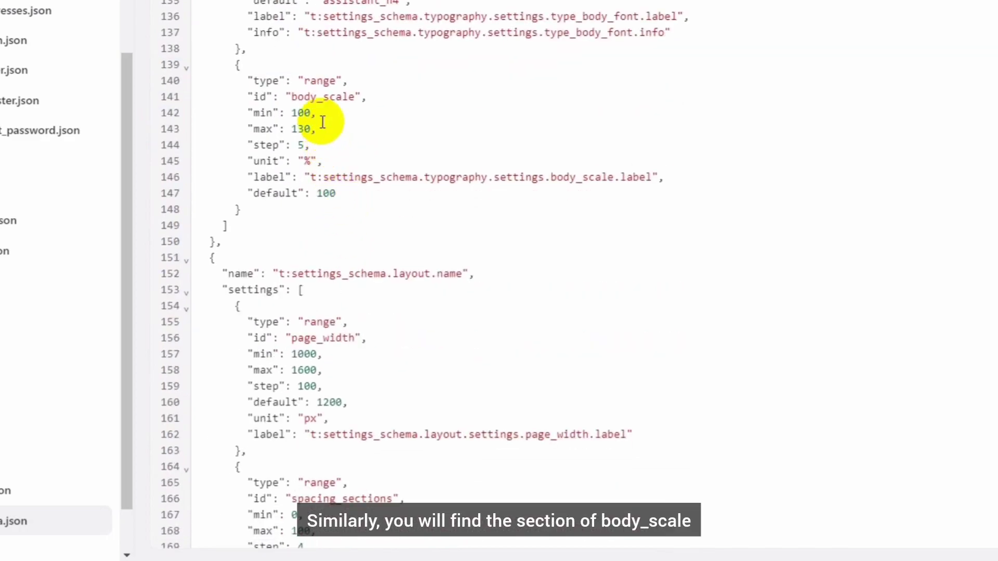
Change body_scale's min to 10 and max to 250, then save settings_schema.json
double_click(316, 98)
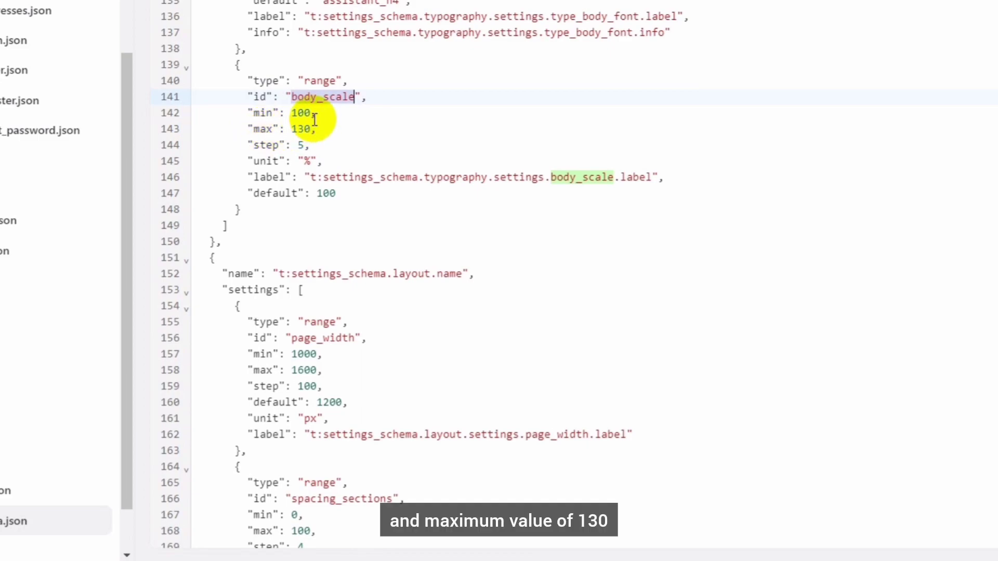
left_click(309, 113)
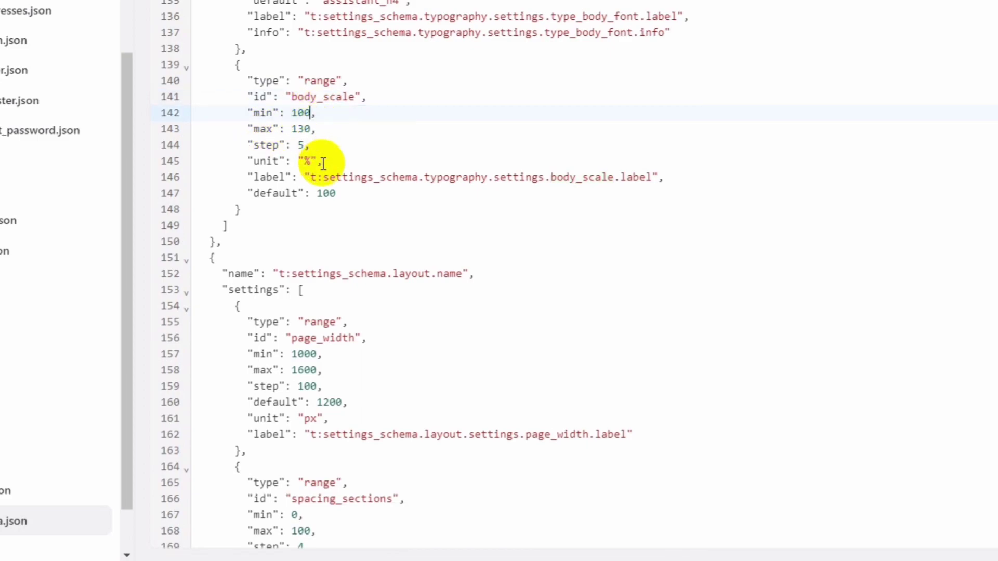
key("BackSpace")
left_click(297, 129)
key("BackSpace")
type("2")
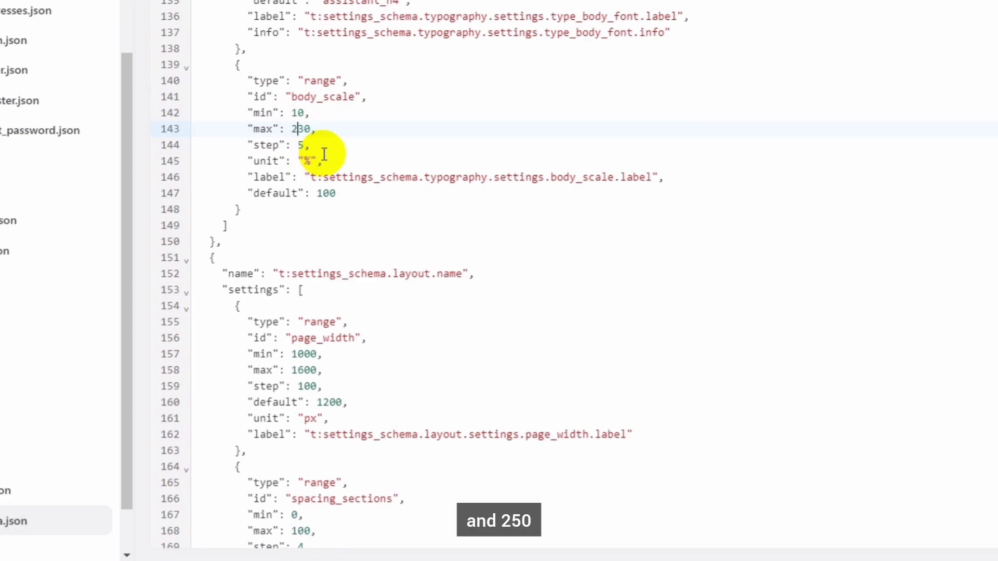
key("Right")
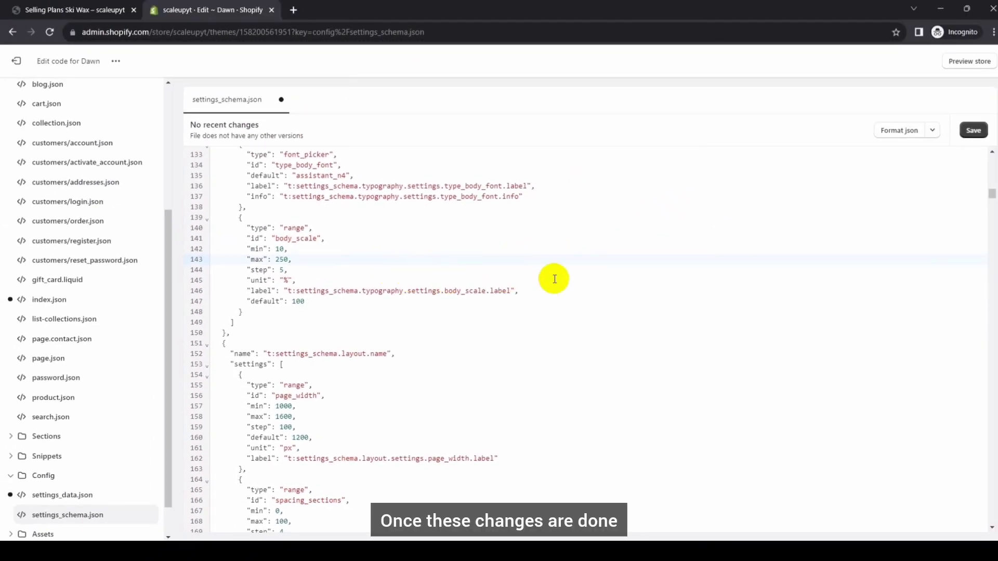
left_click(974, 132)
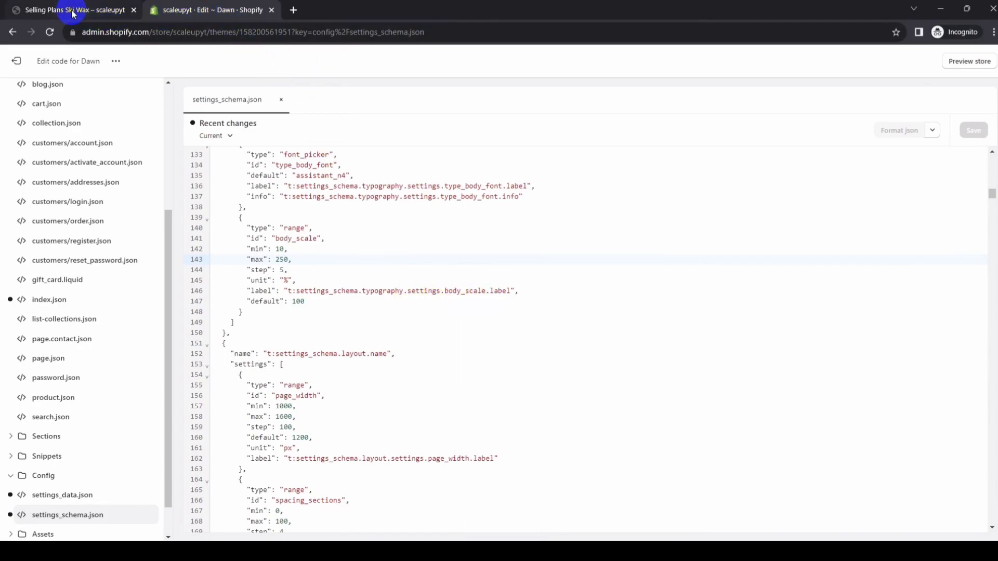
Exit the code editor and open Dawn's Theme settings > Typography in the customizer
left_click(16, 61)
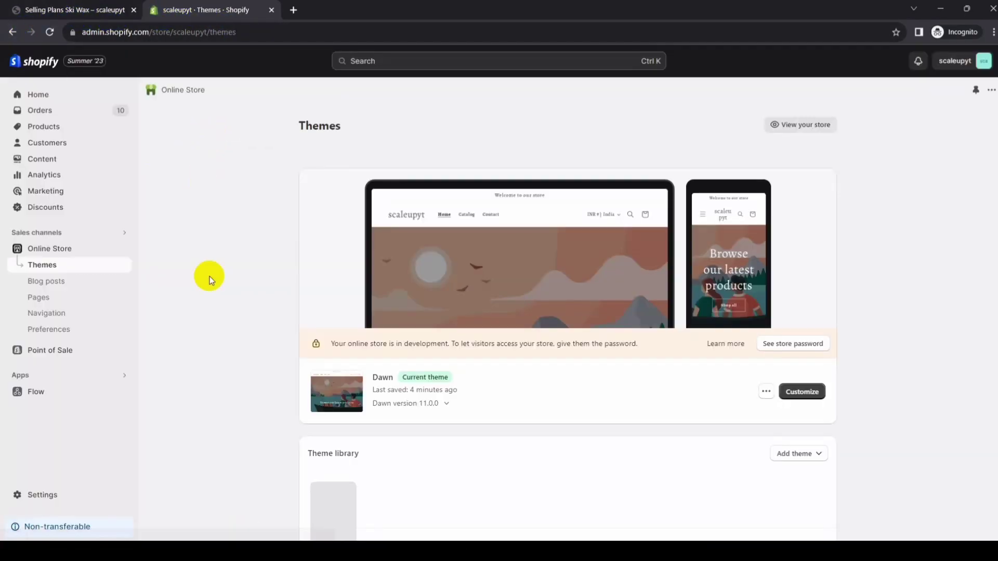
left_click(791, 396)
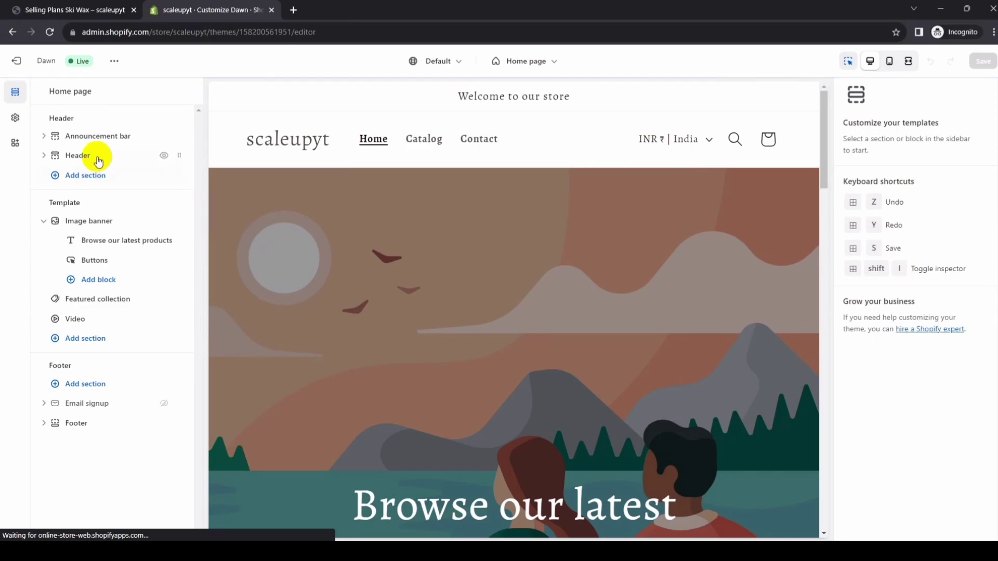
left_click(17, 117)
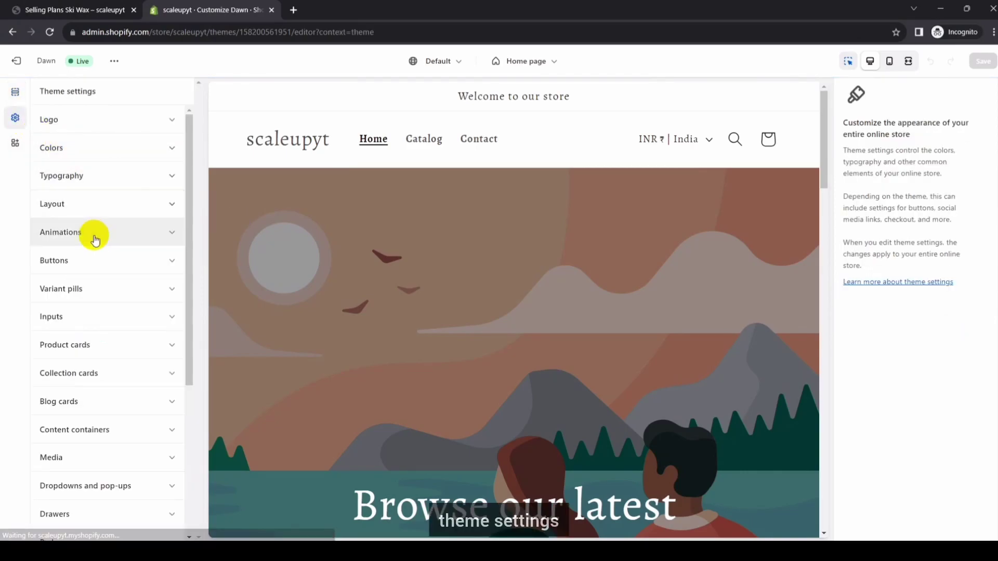
left_click(90, 185)
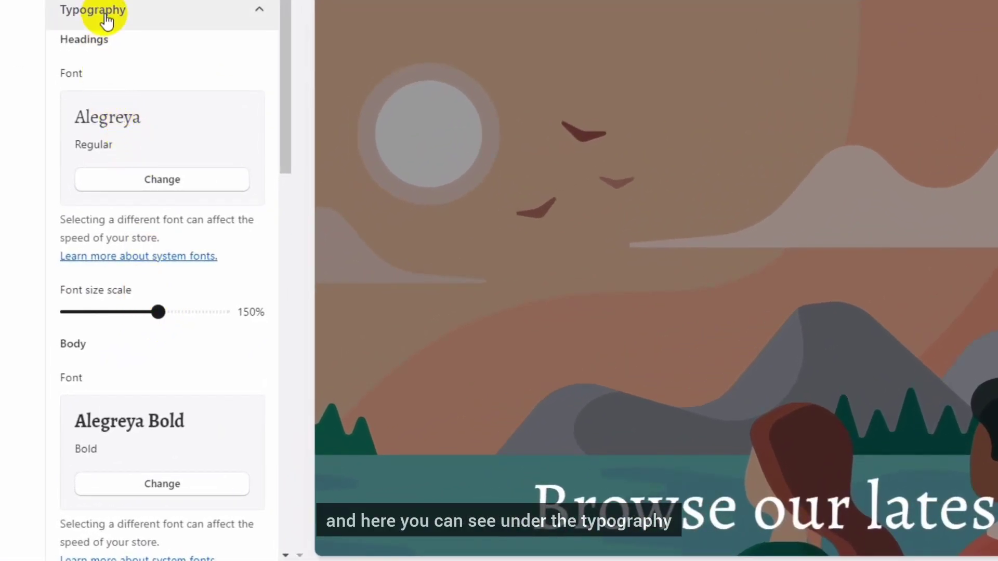
scroll(103, 40, "down", 5)
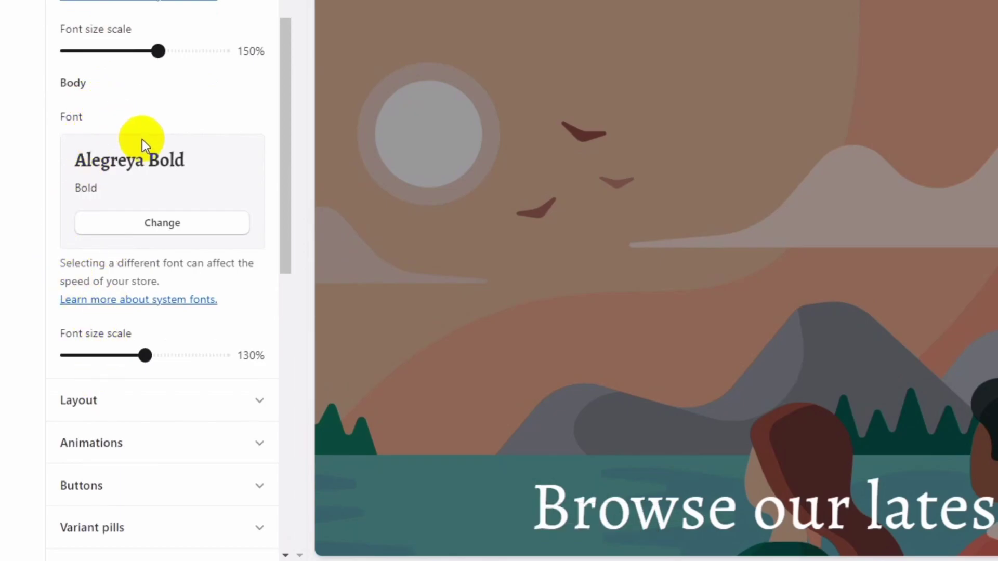
scroll(141, 145, "up", 3)
Drag the Headings font size scale down to 10%, then up to 65%
left_click(160, 224)
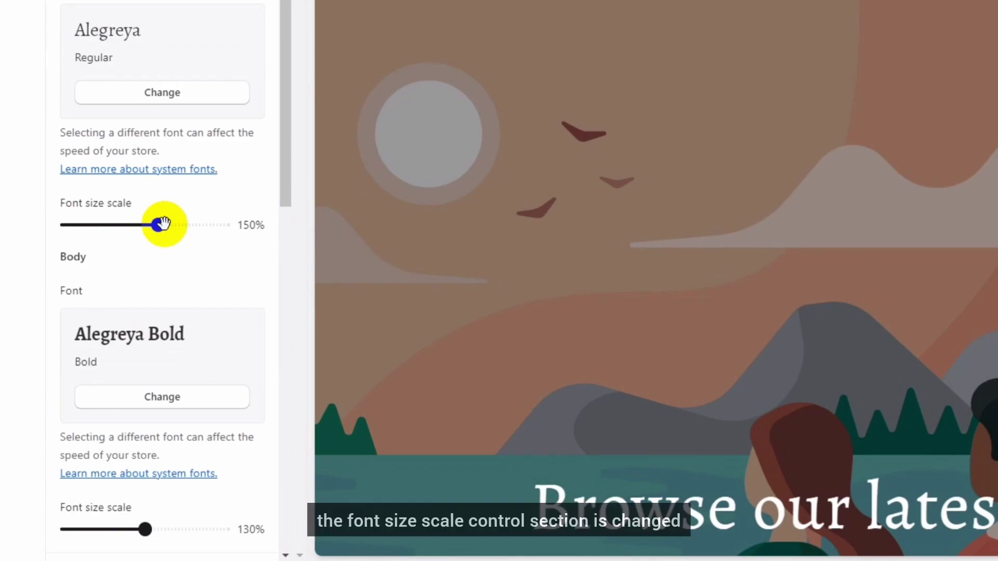
left_click_drag(160, 226, 67, 225)
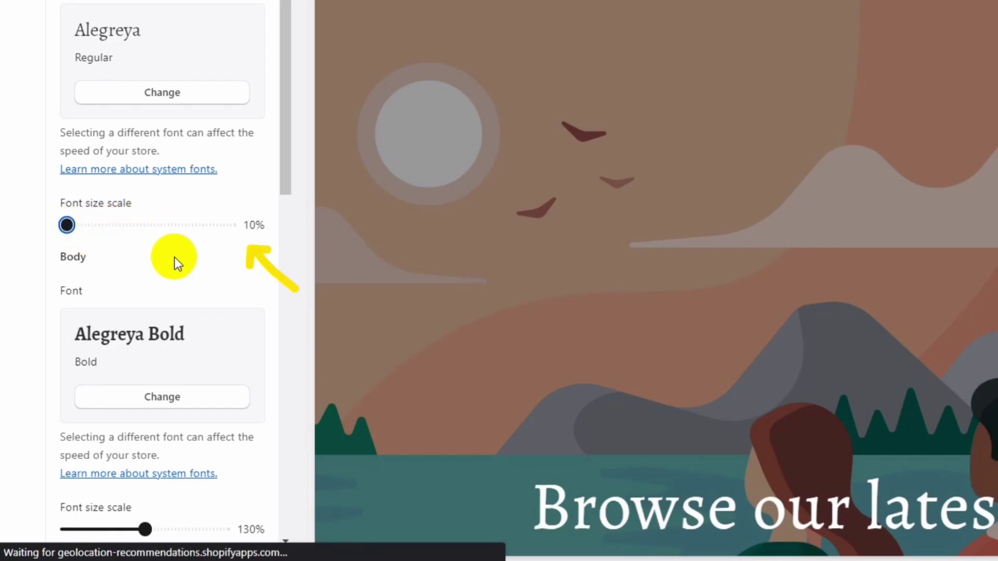
left_click_drag(86, 232, 120, 245)
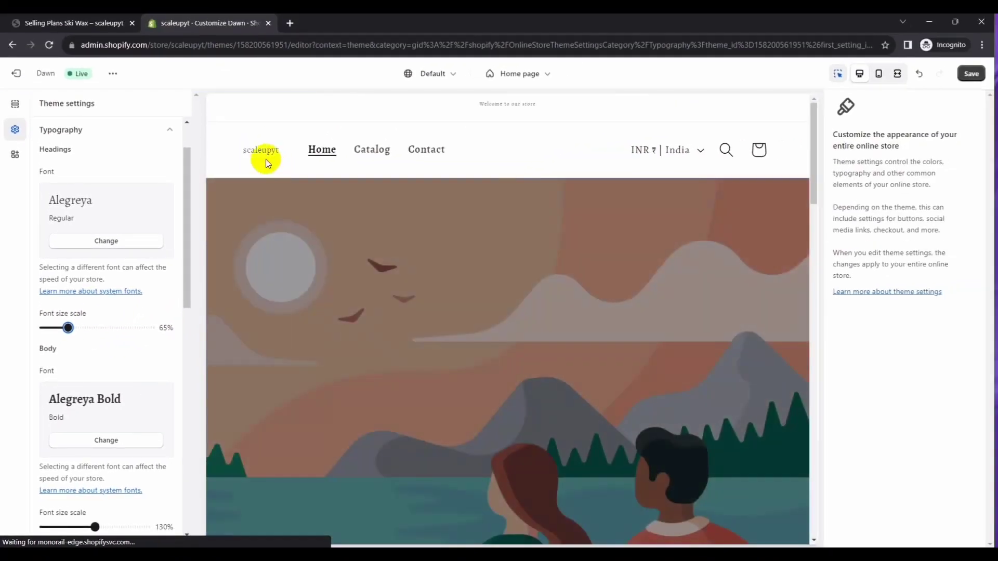
Push the Headings font size scale to 250%, then bring it back to 145%
scroll(437, 309, "down", 2)
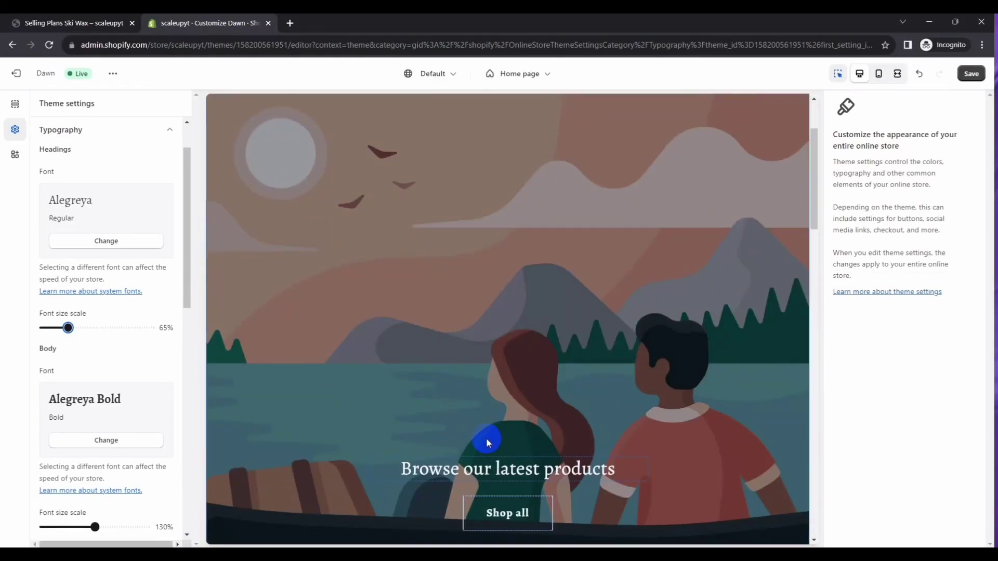
left_click_drag(68, 328, 147, 328)
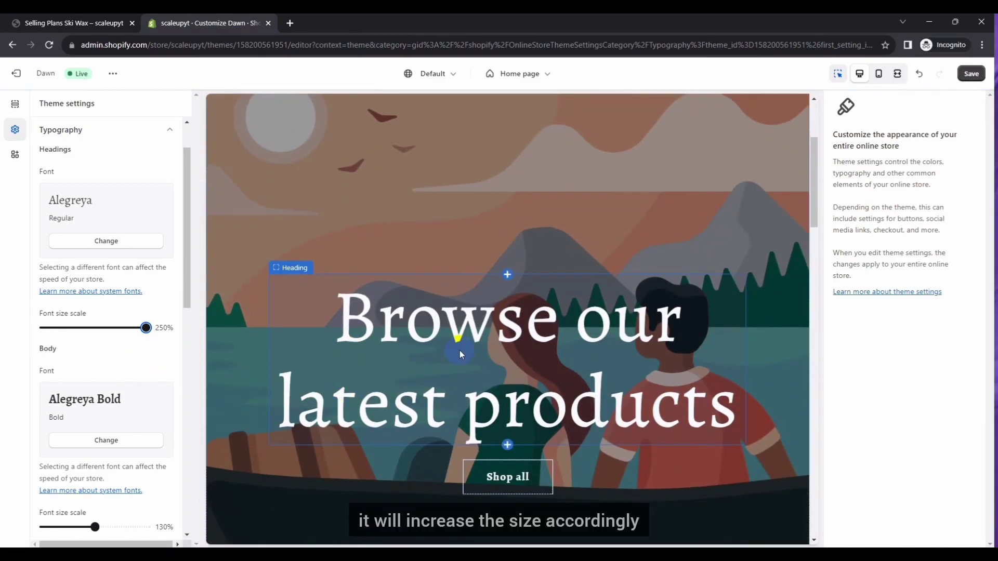
scroll(425, 352, "up", 3)
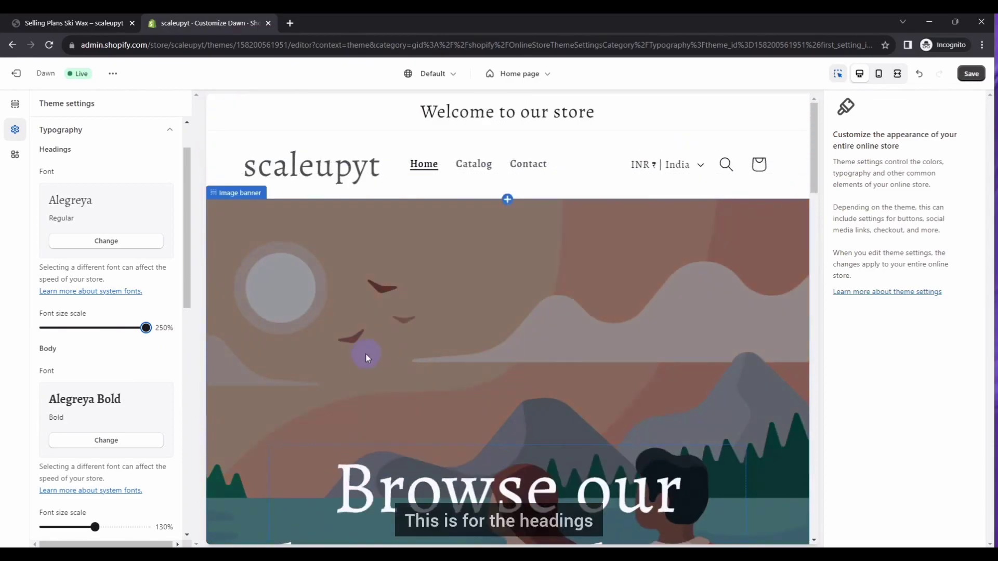
scroll(367, 353, "down", 1)
left_click_drag(146, 328, 101, 327)
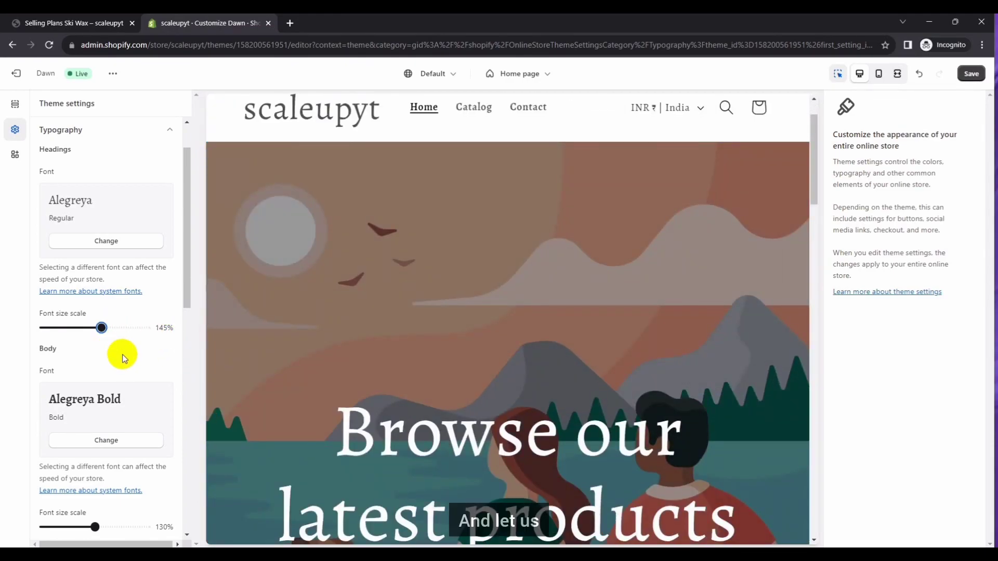
Open the Selling Plans Ski Wax product page in the preview
scroll(124, 359, "down", 3)
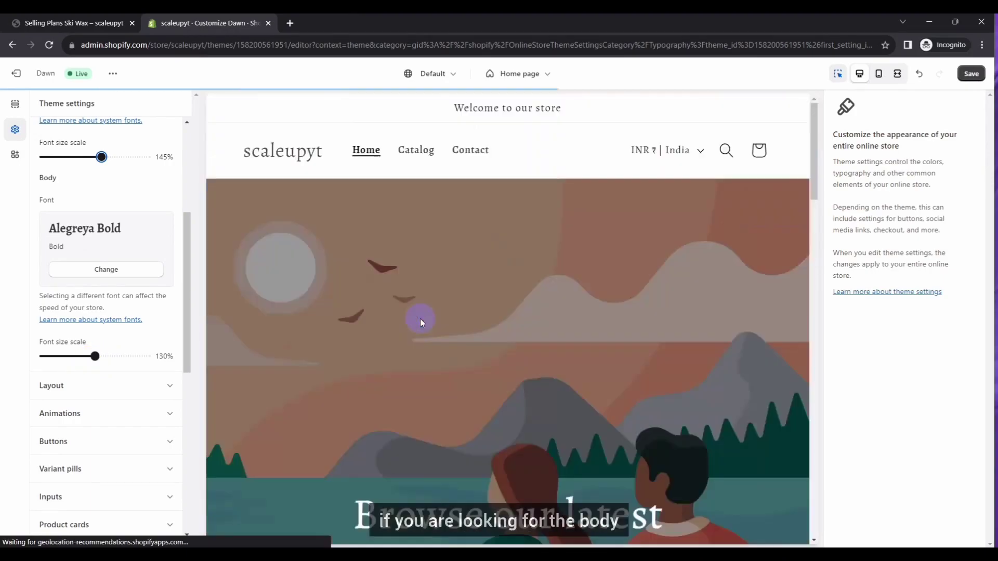
scroll(528, 263, "down", 5)
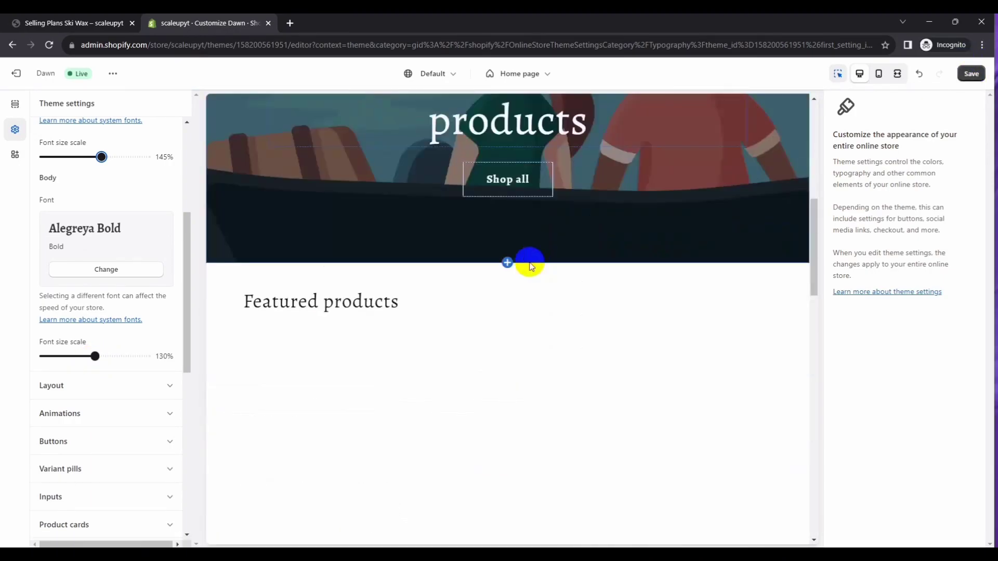
left_click(431, 350)
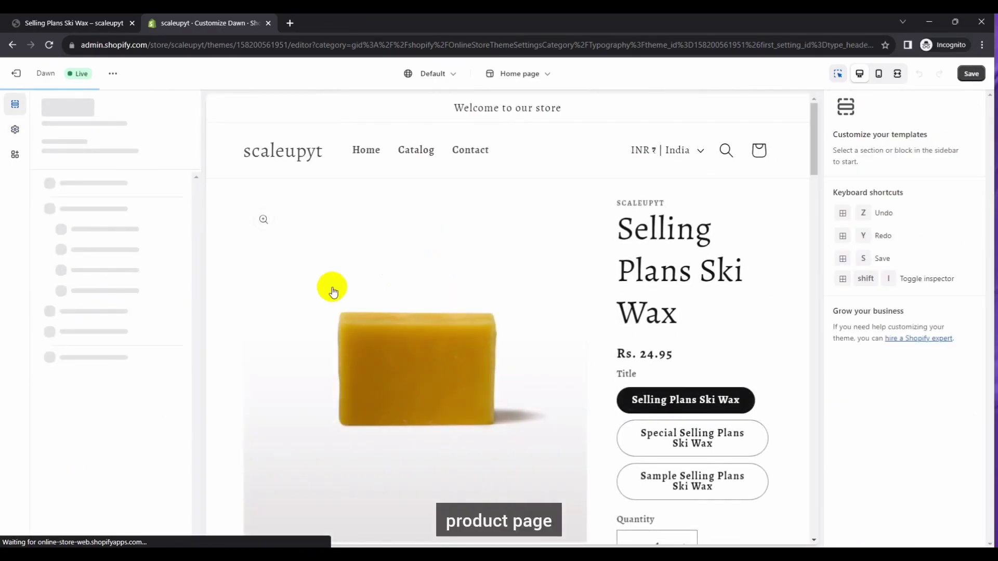
Return to Theme settings and drag the Body font size scale up to 210%
left_click(15, 130)
scroll(67, 297, "down", 3)
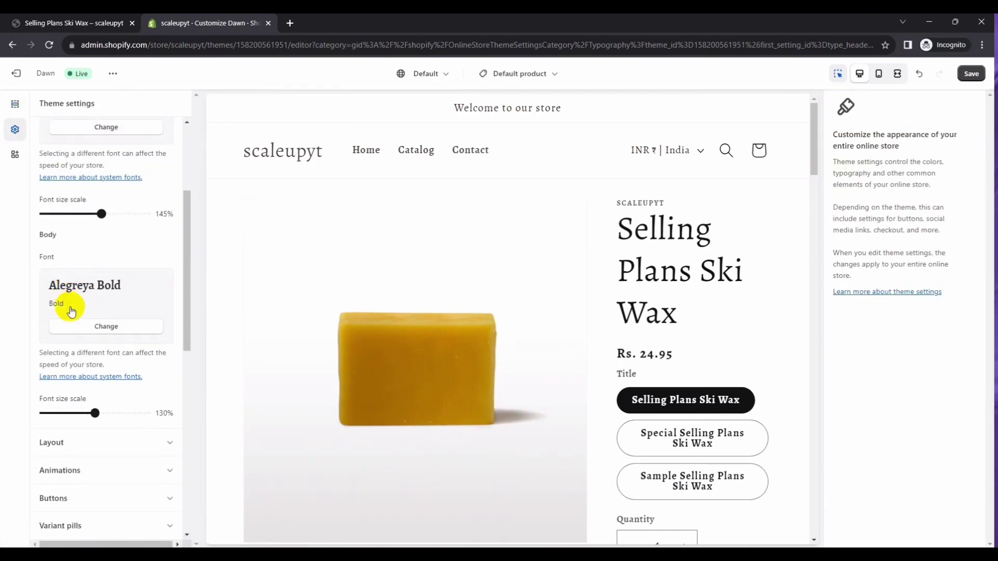
left_click_drag(98, 415, 93, 422)
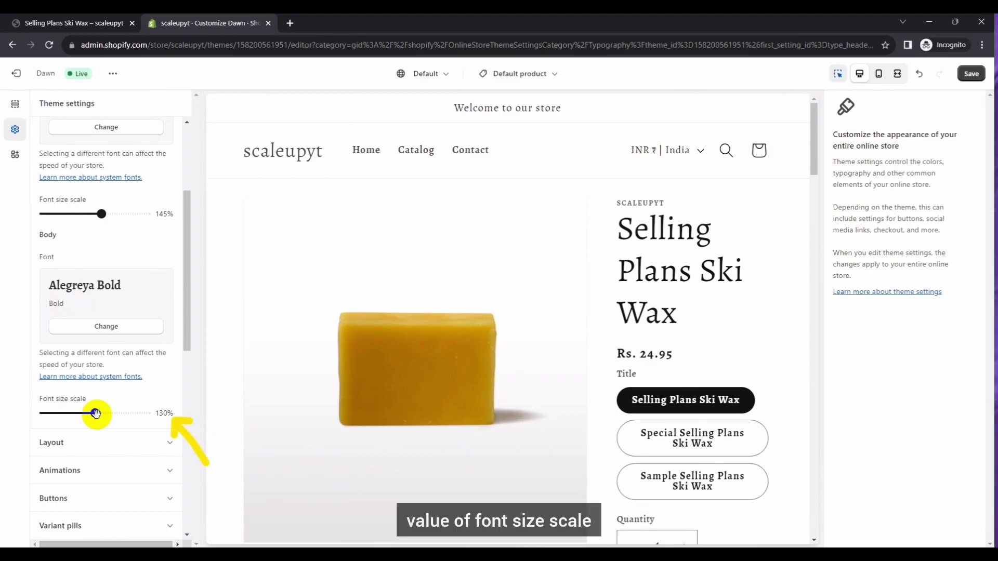
left_click_drag(96, 414, 115, 412)
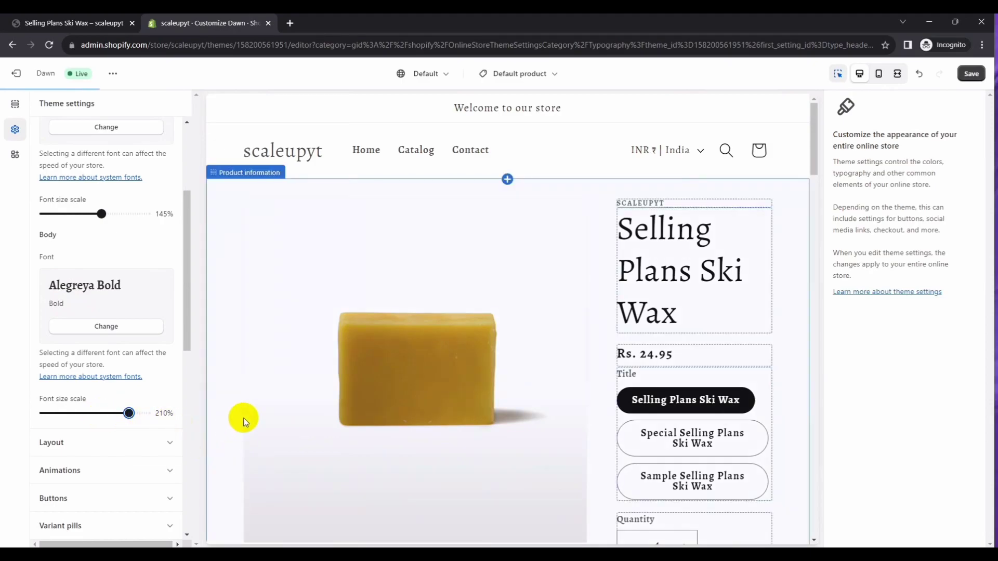
scroll(394, 348, "down", 10)
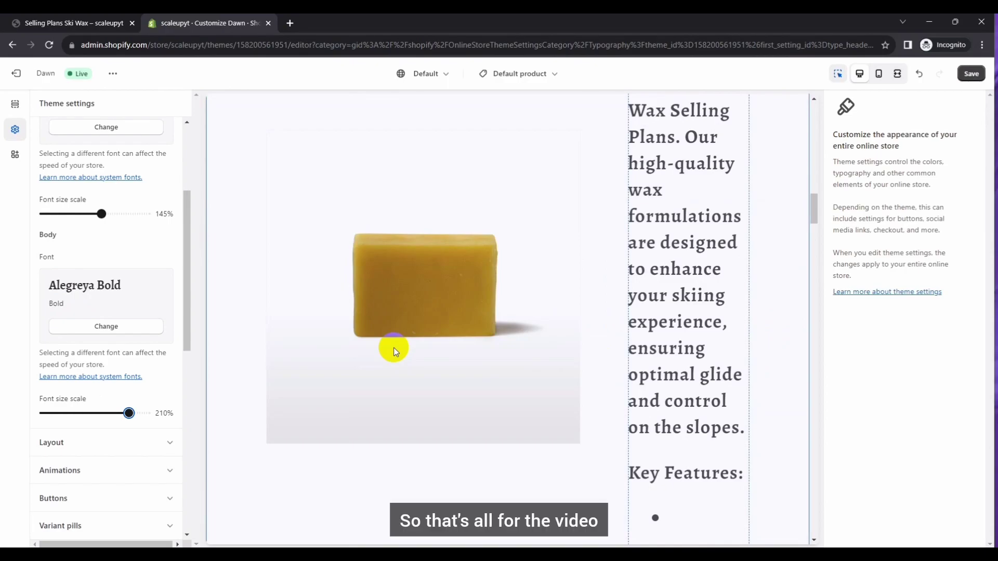